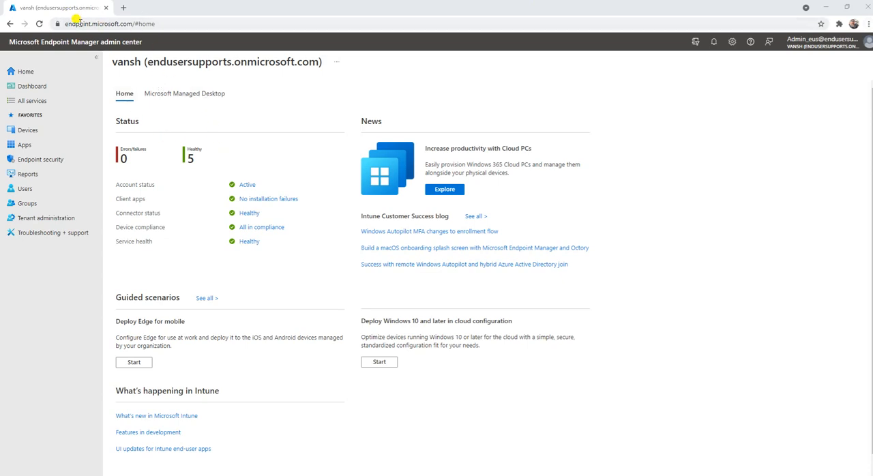
# Step: Open the Scripts page of the Devices section
pyautogui.click(36, 131)
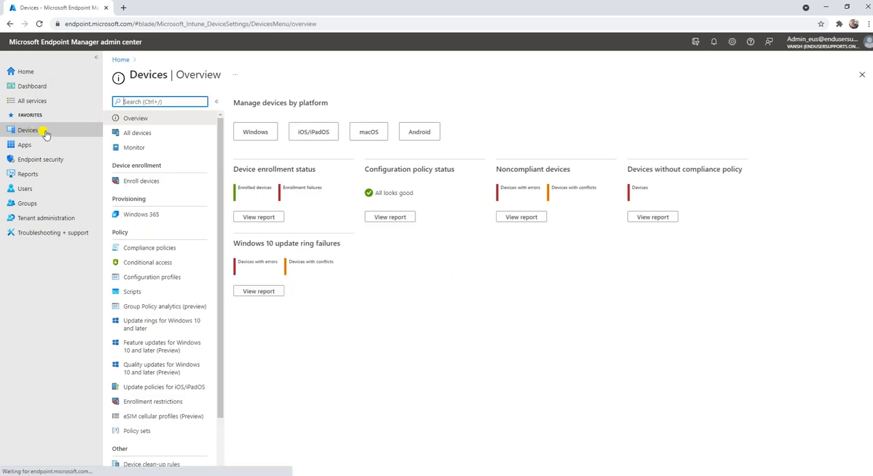
pyautogui.click(131, 295)
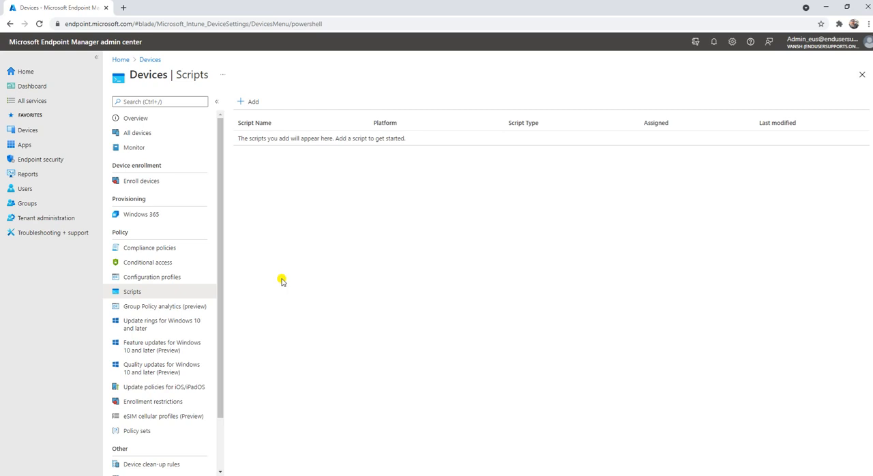
# Step: Switch to PowerShell ISE to view the folder script and inspect the Acer (C:) drive's folders in File Explorer
pyautogui.click(379, 475)
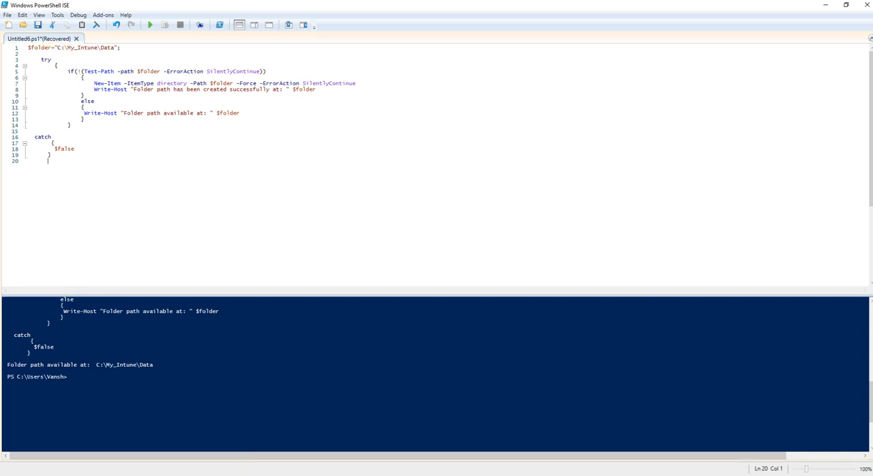
pyautogui.click(249, 475)
pyautogui.click(51, 268)
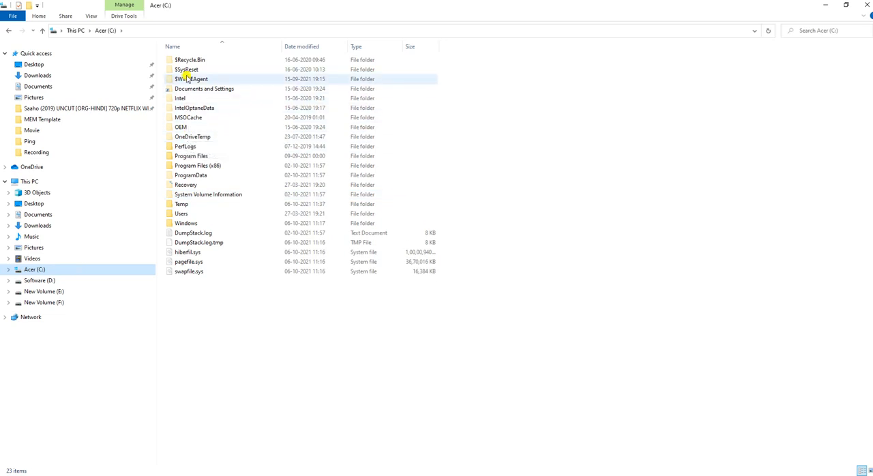
pyautogui.click(40, 280)
pyautogui.click(41, 270)
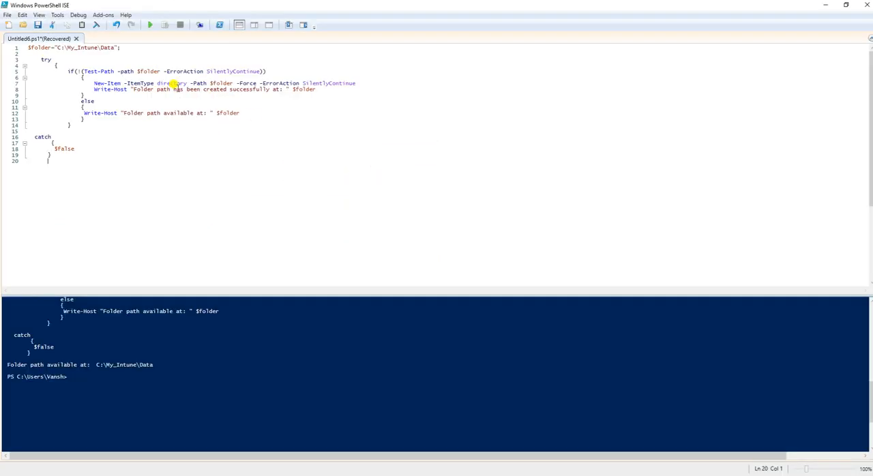
# Step: Run the folder script in PowerShell ISE and check the My_Intune folder and its Data subfolder on C: in File Explorer
pyautogui.click(151, 25)
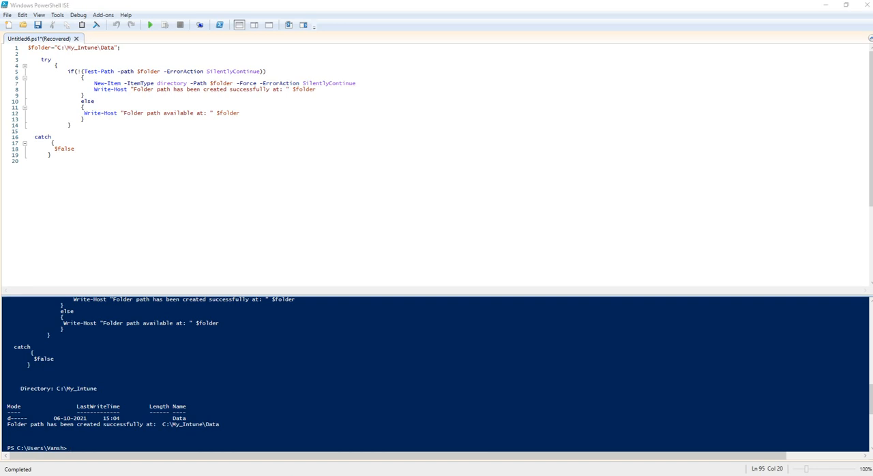
pyautogui.hotkey('alt', 'Tab')
pyautogui.click(32, 281)
pyautogui.click(34, 270)
pyautogui.click(194, 129)
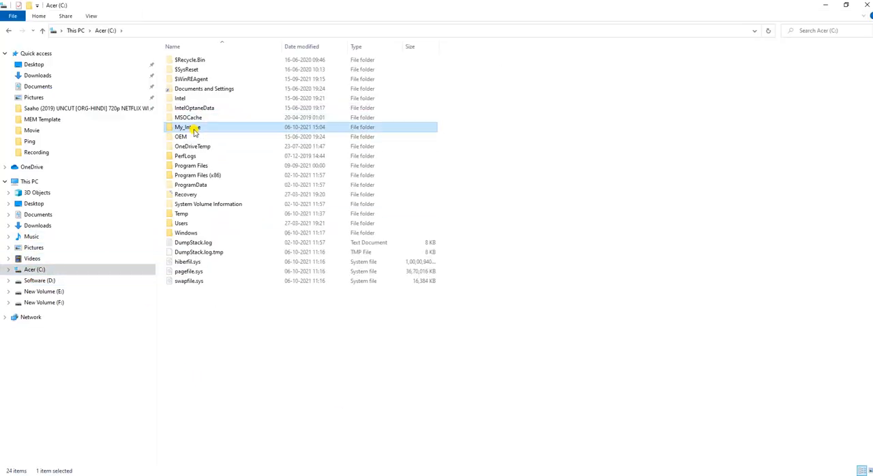
pyautogui.doubleClick(194, 129)
pyautogui.doubleClick(188, 61)
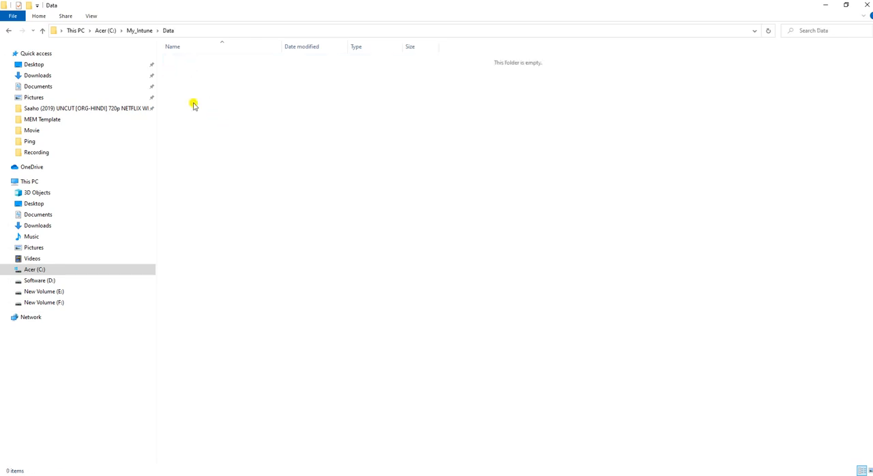
pyautogui.click(140, 31)
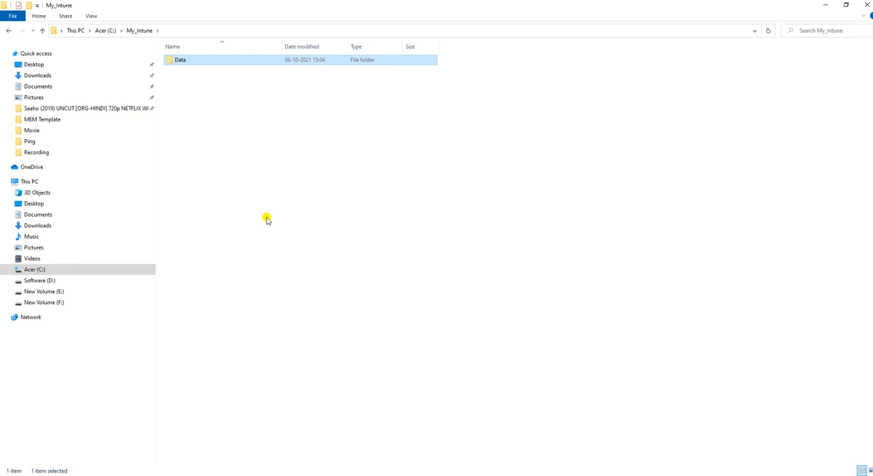
# Step: Return to the Endpoint Manager admin center in the browser and start adding a script for Windows 10 and later
pyautogui.click(306, 475)
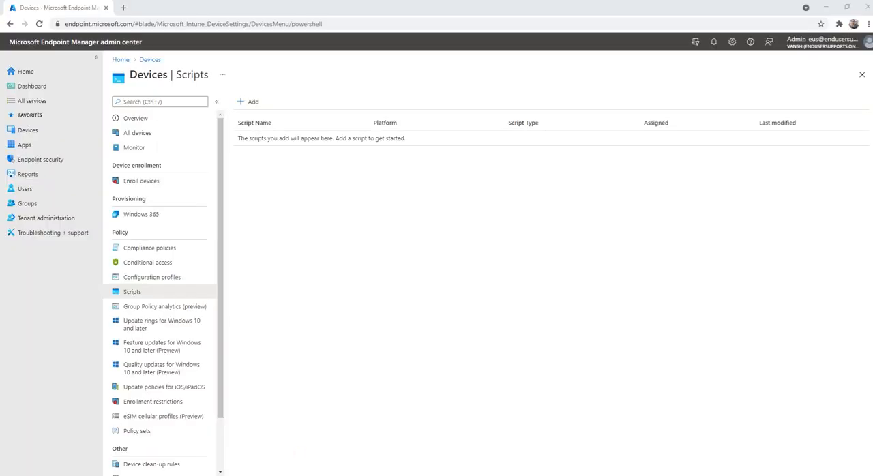
pyautogui.click(253, 104)
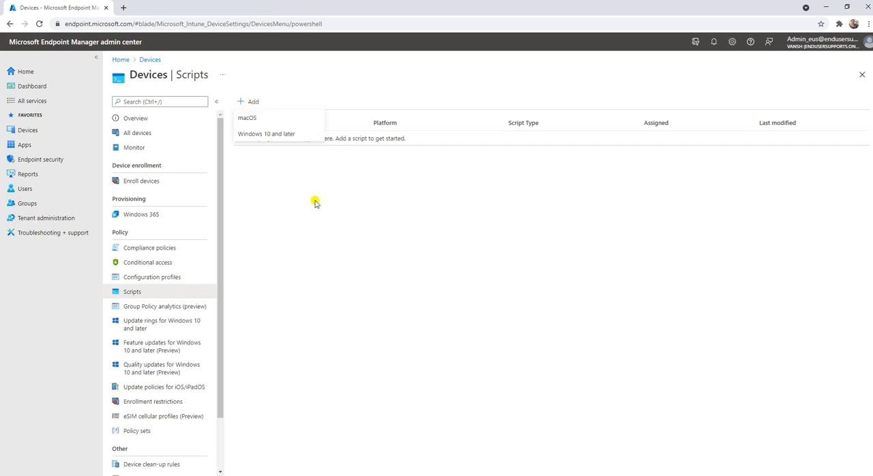
pyautogui.click(256, 136)
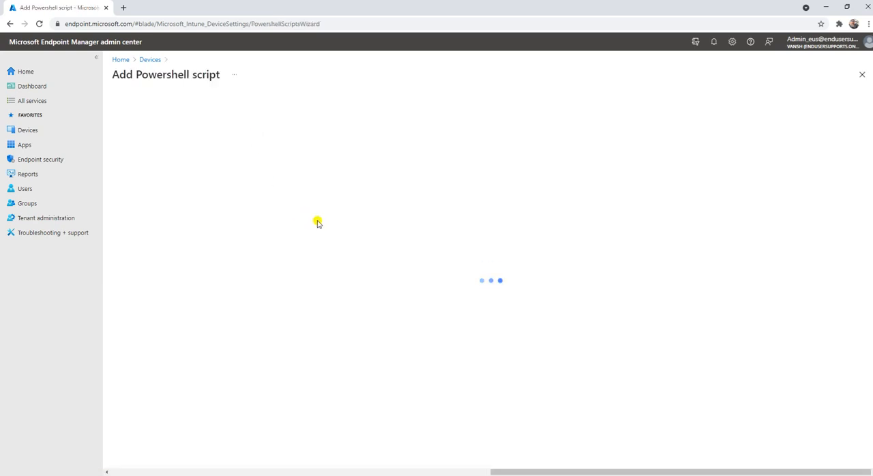
# Step: Name the PowerShell script "Creating a Folder" and use the same text as its description
pyautogui.click(279, 129)
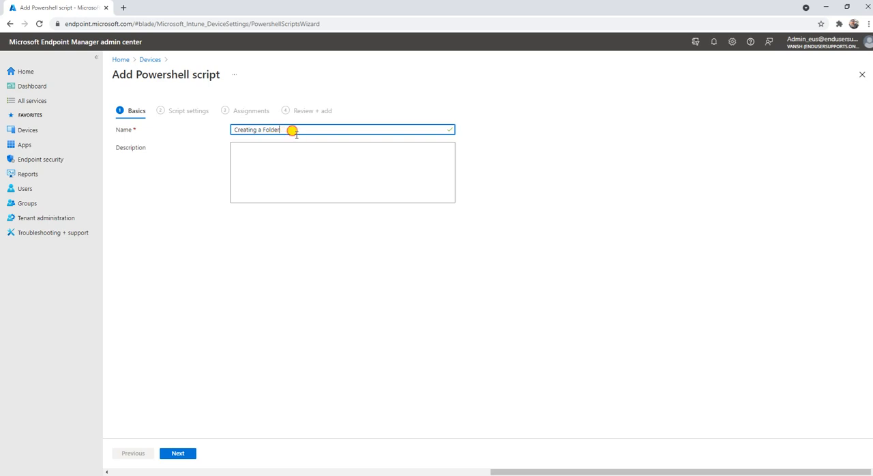
pyautogui.moveTo(285, 130); pyautogui.dragTo(203, 139)
pyautogui.hotkey('ctrl', 'c')
pyautogui.click(272, 147)
pyautogui.hotkey('ctrl', 'v')
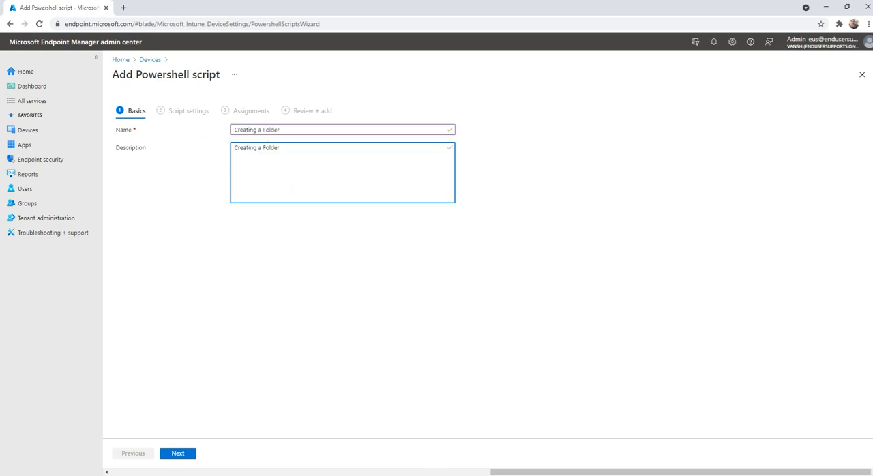
# Step: Copy the path C:\My_Intune\Data from the script in PowerShell ISE into the description and proceed to Script settings
pyautogui.hotkey('alt', 'Tab')
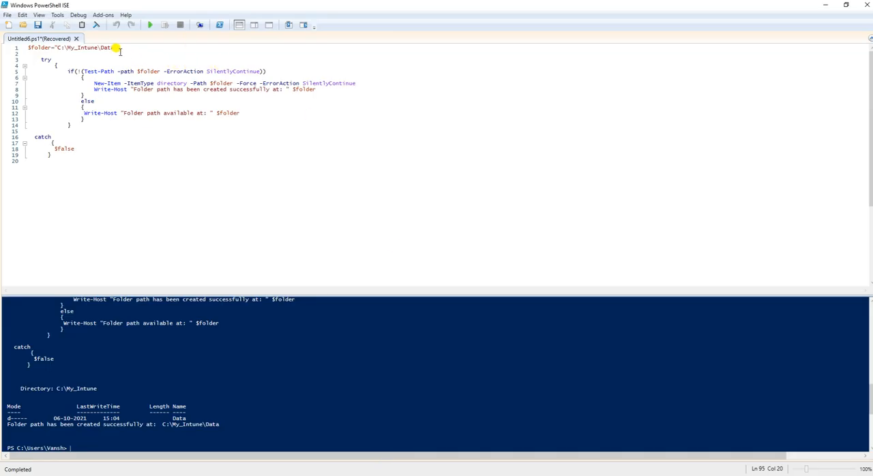
pyautogui.moveTo(114, 48); pyautogui.dragTo(57, 48)
pyautogui.hotkey('ctrl', 'c')
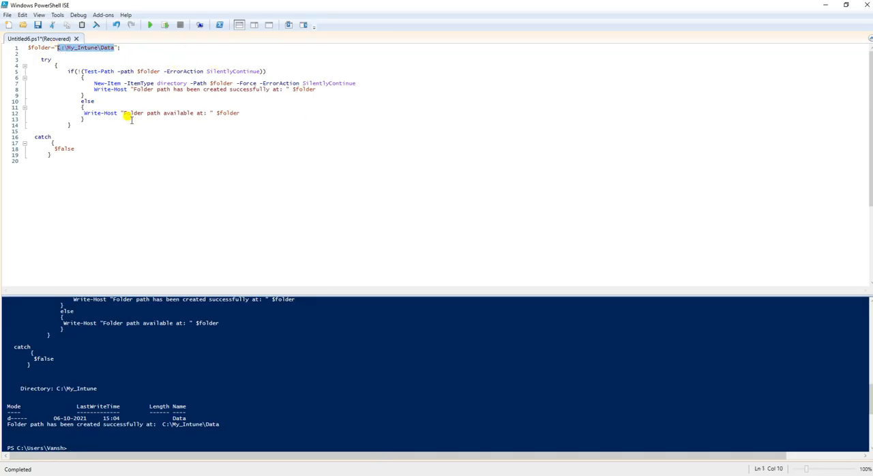
pyautogui.hotkey('alt', 'Tab')
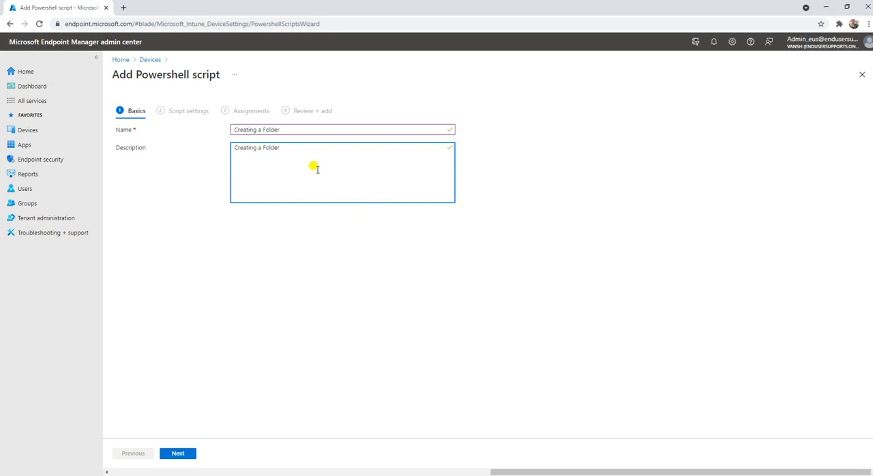
pyautogui.hotkey('ctrl', 'v')
pyautogui.click(173, 454)
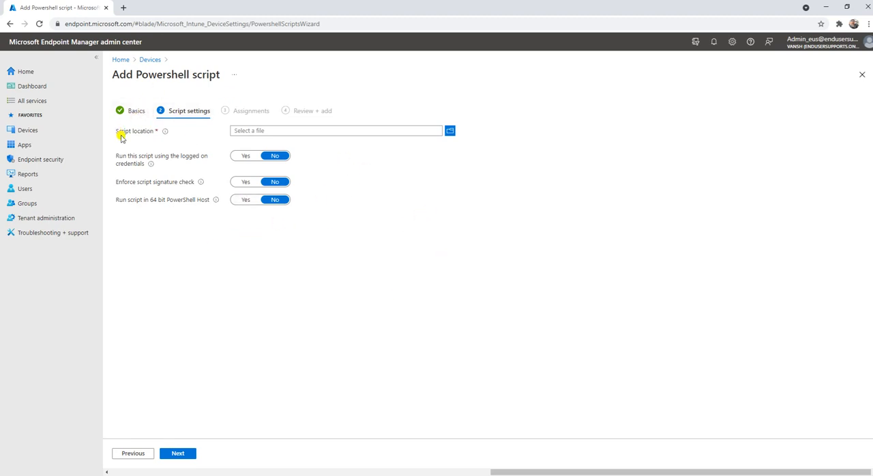
pyautogui.moveTo(164, 133)
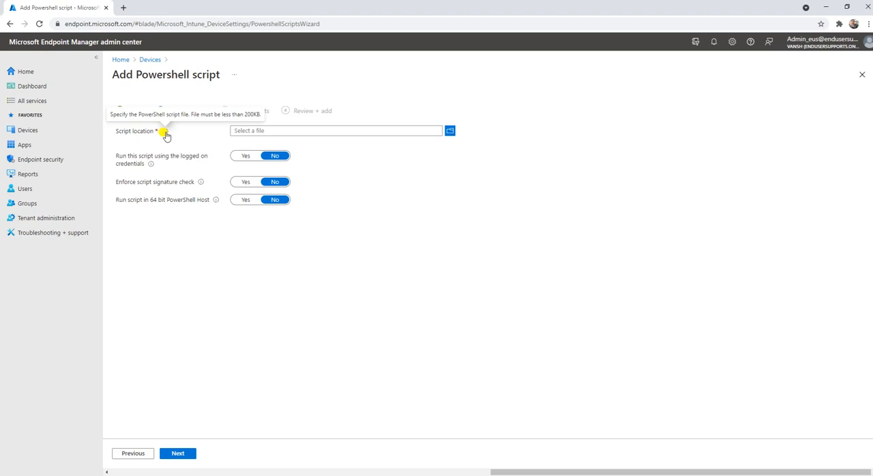
pyautogui.click(450, 130)
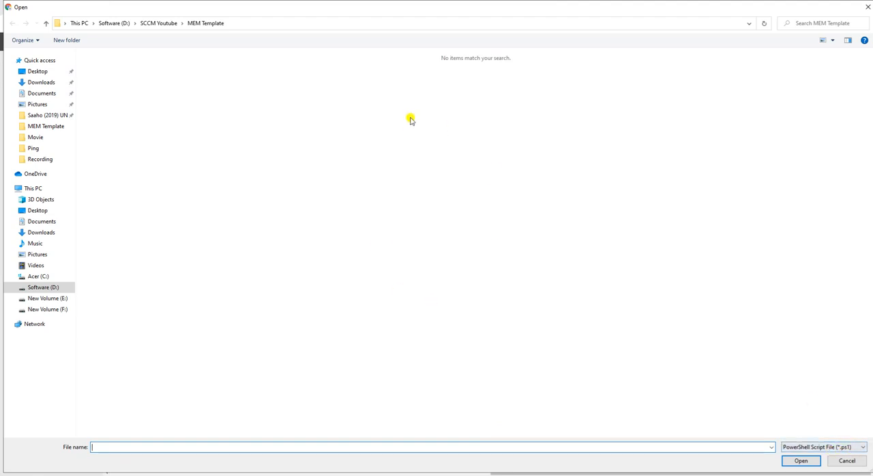
pyautogui.click(847, 460)
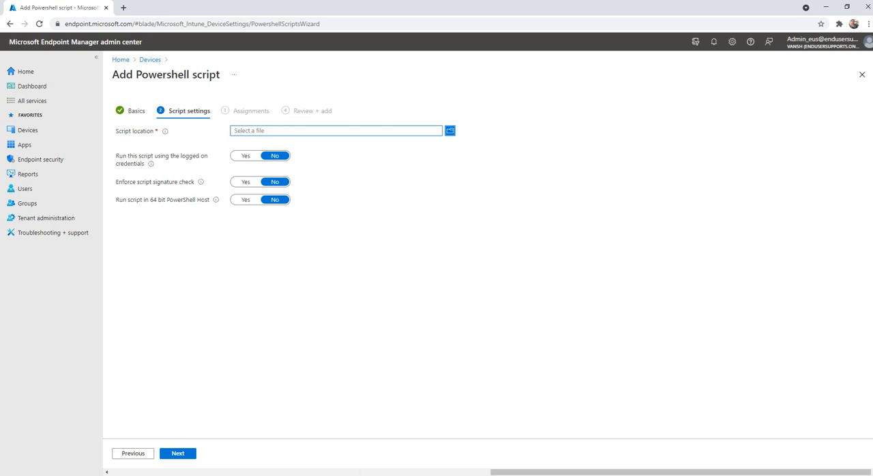
# Step: Switch to PowerShell ISE and save the folder script as Create_Folder.ps1 on the Software (D:) drive
pyautogui.click(390, 475)
pyautogui.click(240, 132)
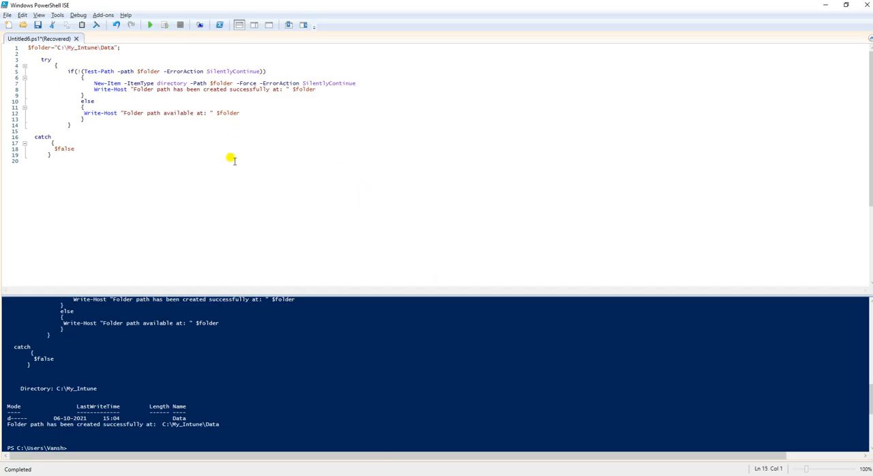
pyautogui.hotkey('ctrl', 's')
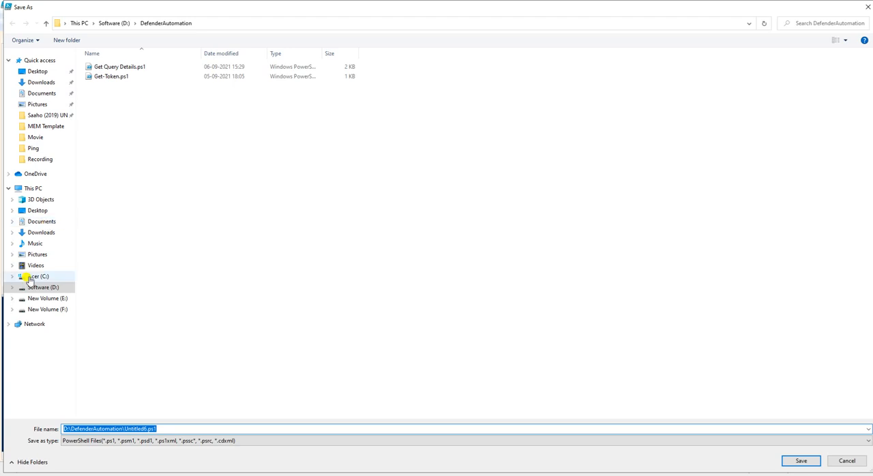
pyautogui.click(39, 277)
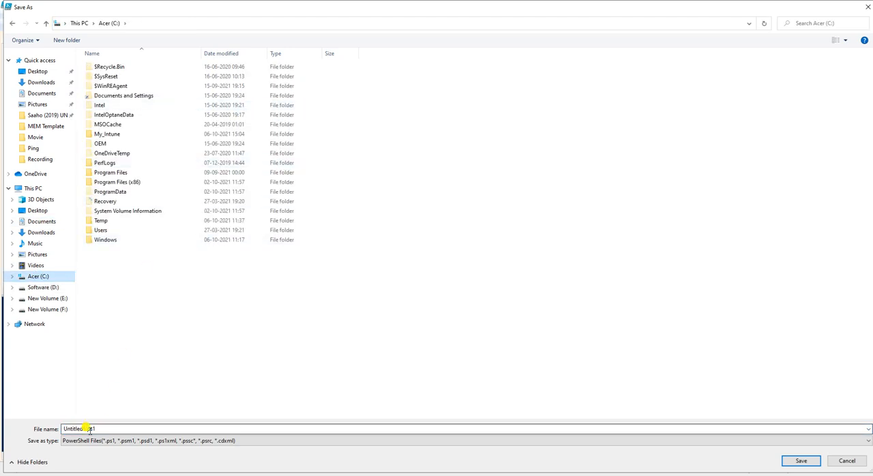
pyautogui.moveTo(82, 428); pyautogui.dragTo(44, 430)
pyautogui.press('BackSpace')
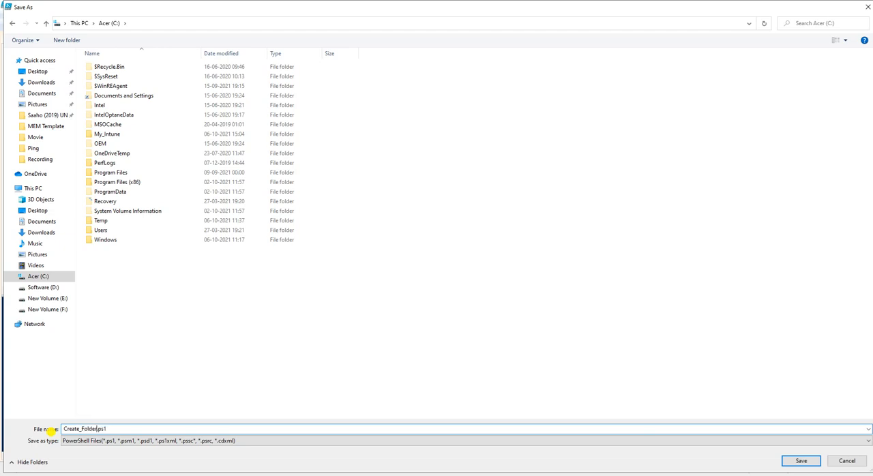
pyautogui.click(801, 461)
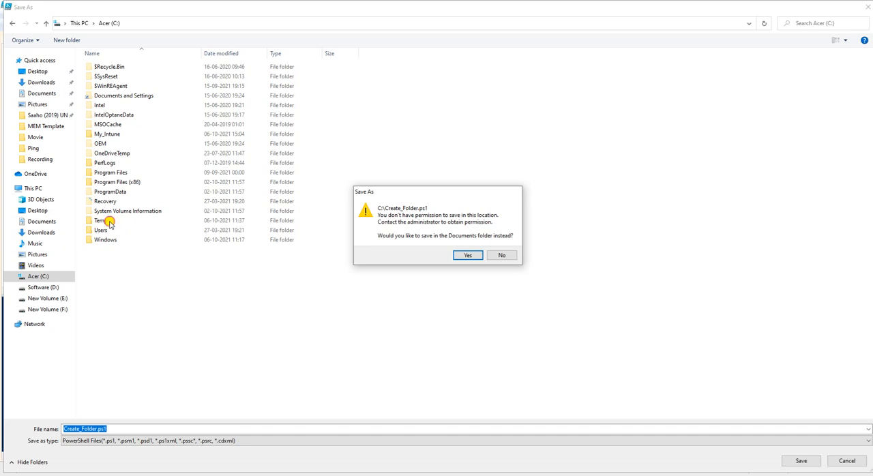
pyautogui.click(506, 257)
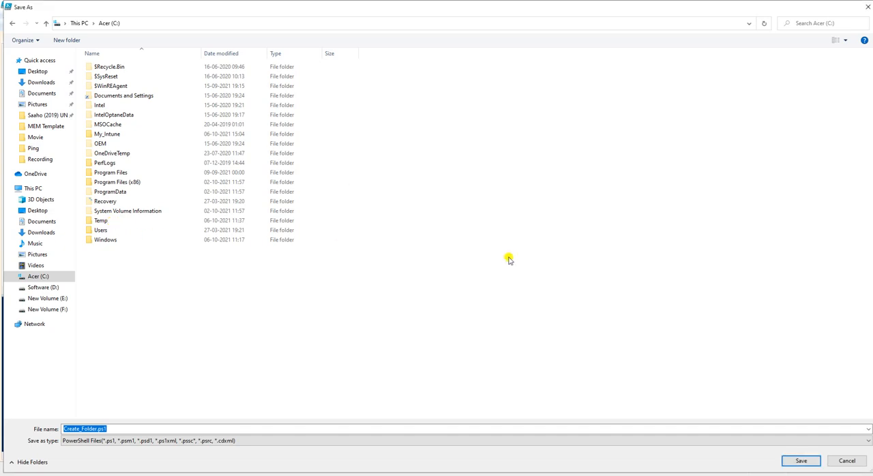
pyautogui.click(42, 288)
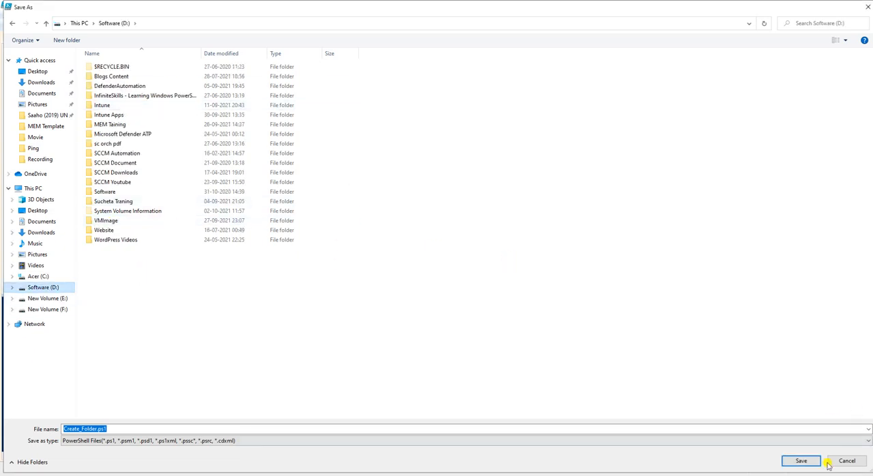
pyautogui.click(799, 462)
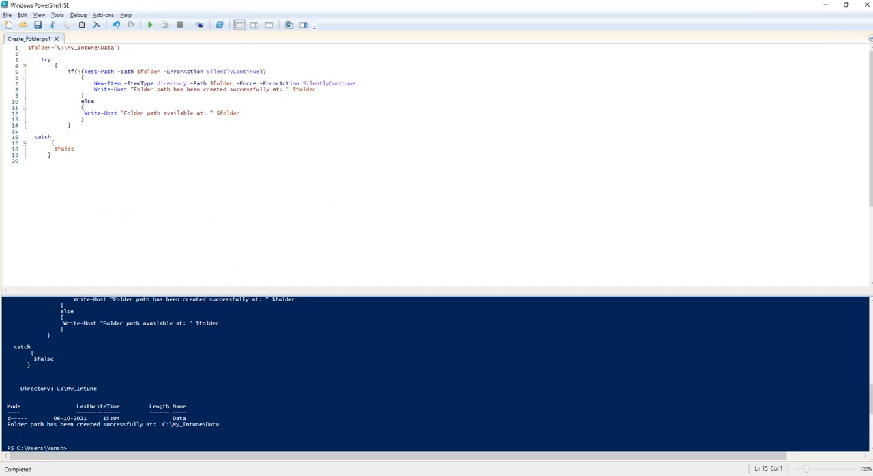
# Step: Back in the admin center, choose Create_Folder.ps1 from the Software (D:) drive as the script file and proceed to Assignments
pyautogui.hotkey('alt', 'Tab')
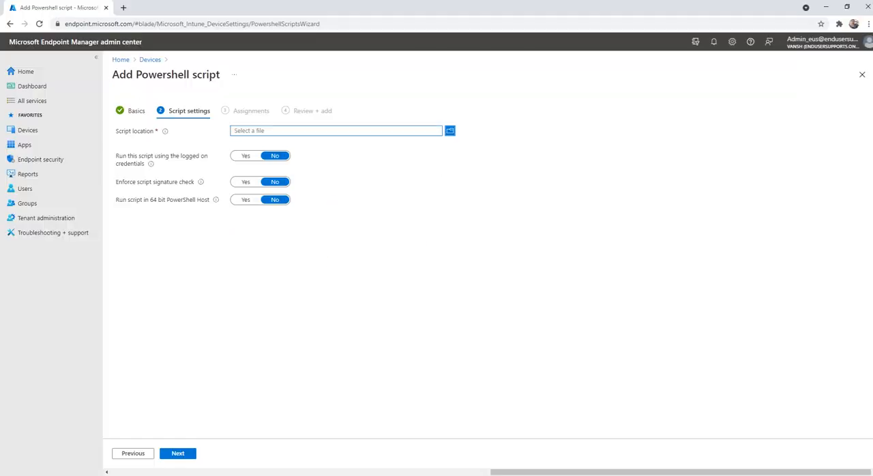
pyautogui.click(449, 130)
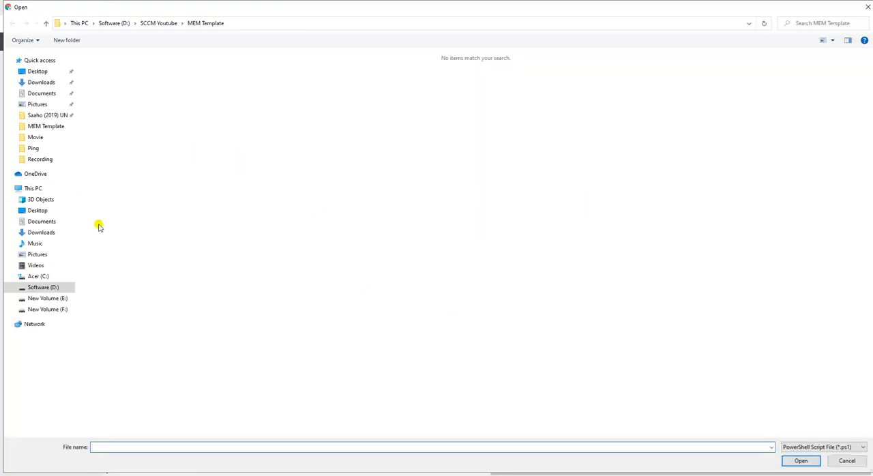
pyautogui.click(49, 289)
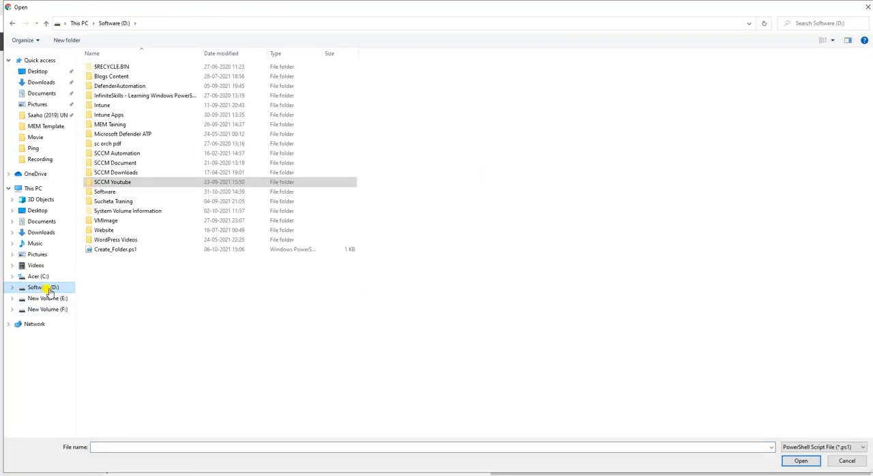
pyautogui.click(126, 251)
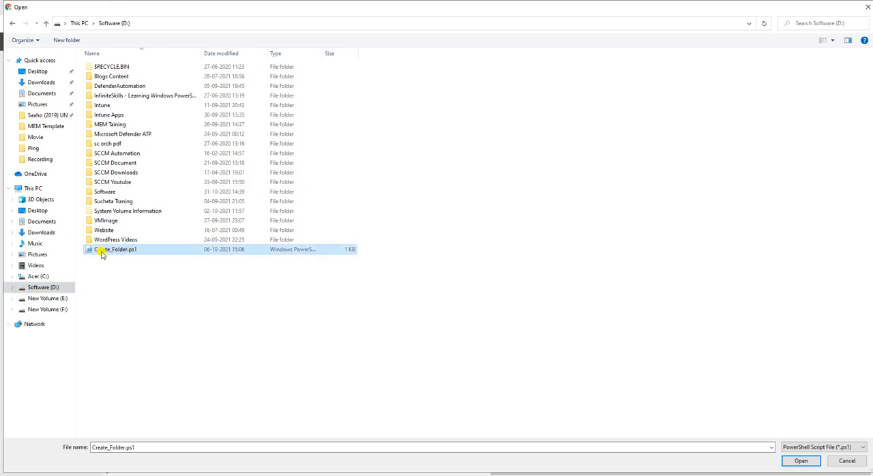
pyautogui.click(806, 462)
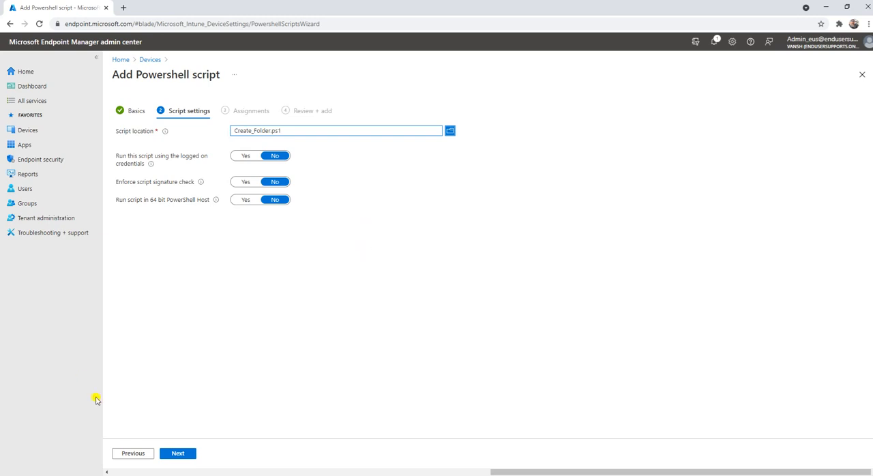
pyautogui.click(179, 453)
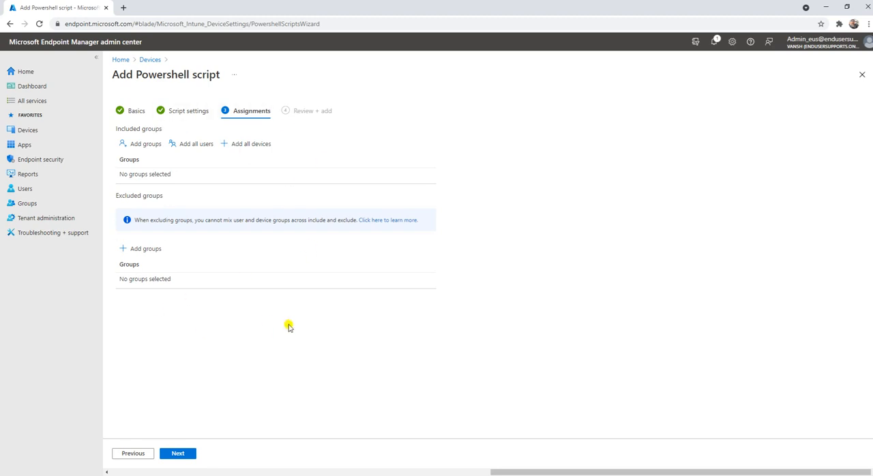
# Step: Open the Microsoft Endpoint Manager admin center (endpoint.microsoft.com) in a second browser tab, keeping the script wizard open
pyautogui.click(125, 6)
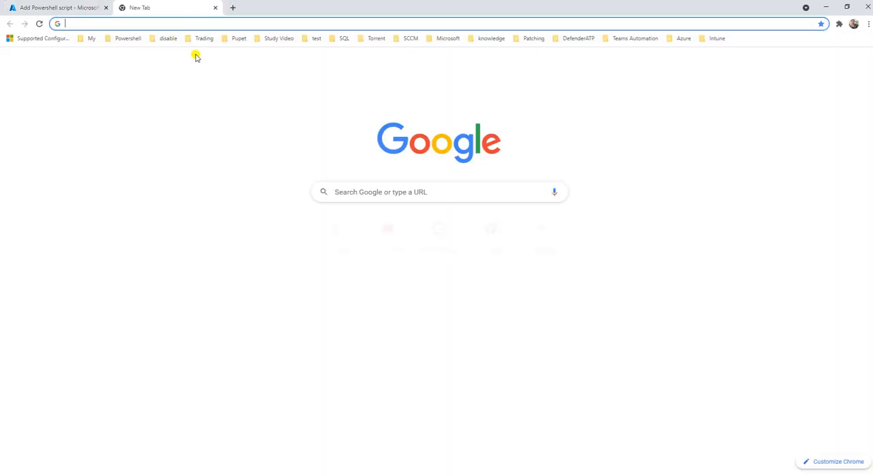
pyautogui.write('en')
pyautogui.press('Down')
pyautogui.press('Down')
pyautogui.press('Down')
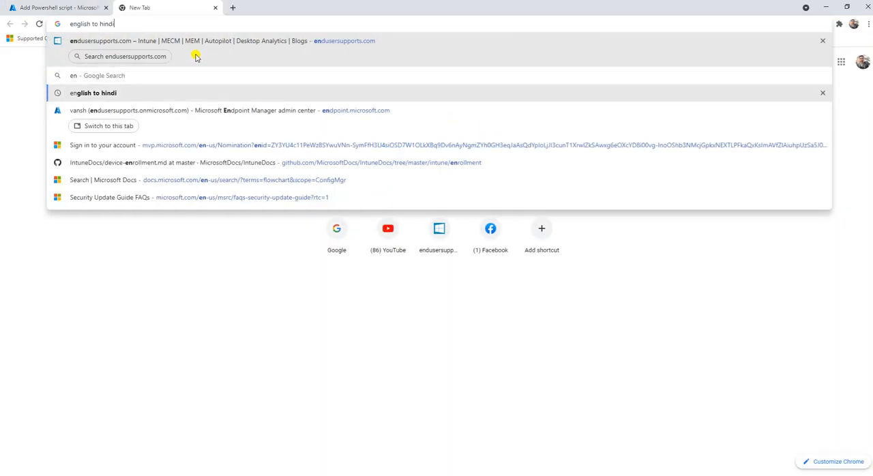
pyautogui.press('Return')
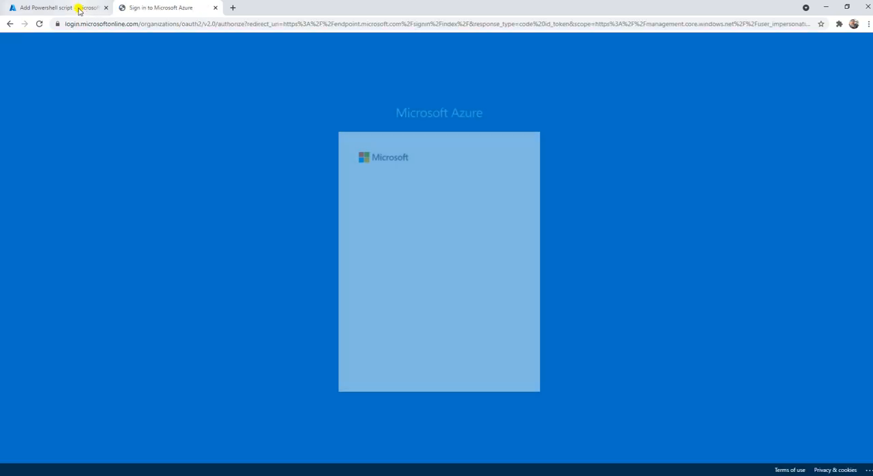
pyautogui.click(78, 6)
pyautogui.click(171, 6)
pyautogui.click(444, 208)
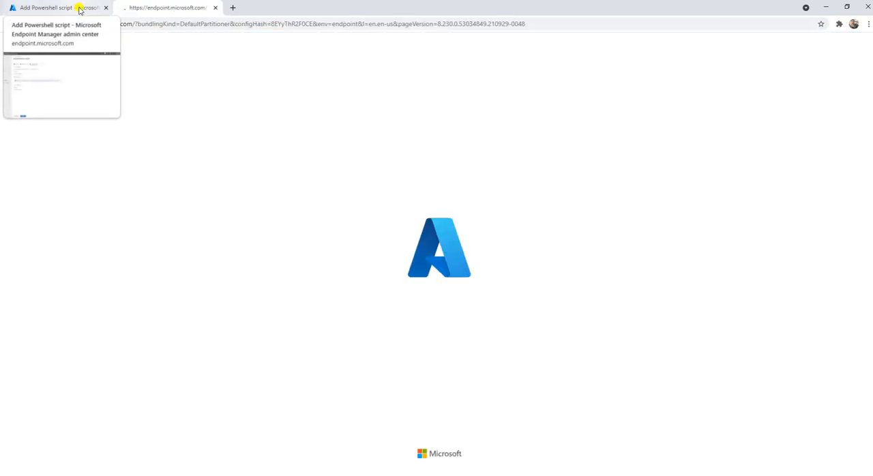
pyautogui.click(77, 8)
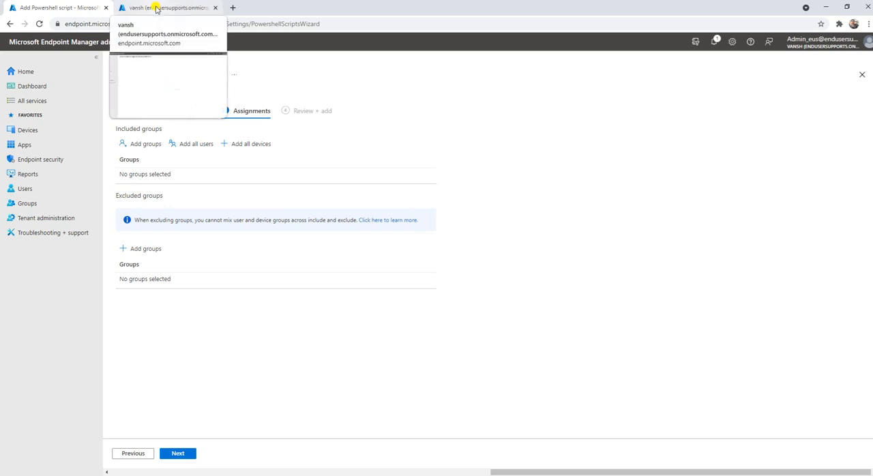
pyautogui.click(156, 8)
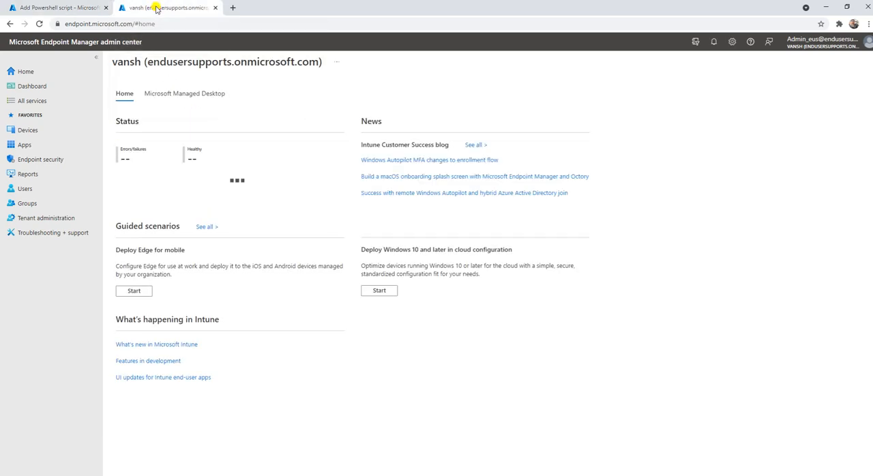
# Step: Start a new group in the Groups area with Security as its group type
pyautogui.click(42, 129)
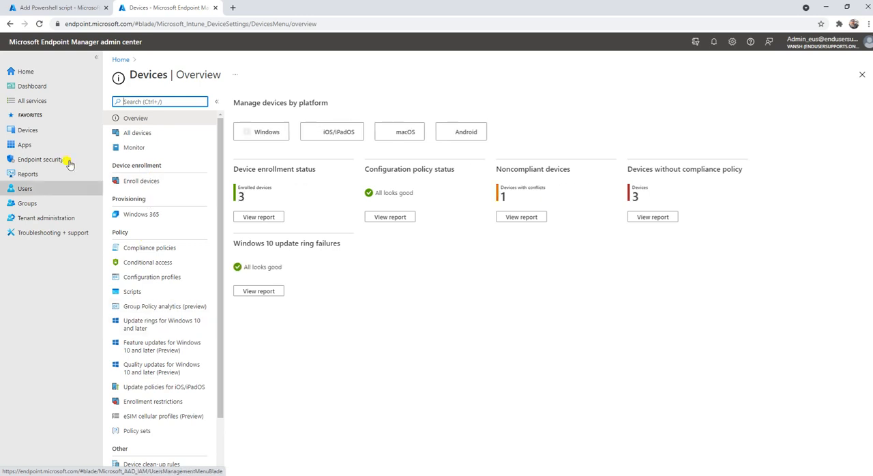
pyautogui.click(38, 205)
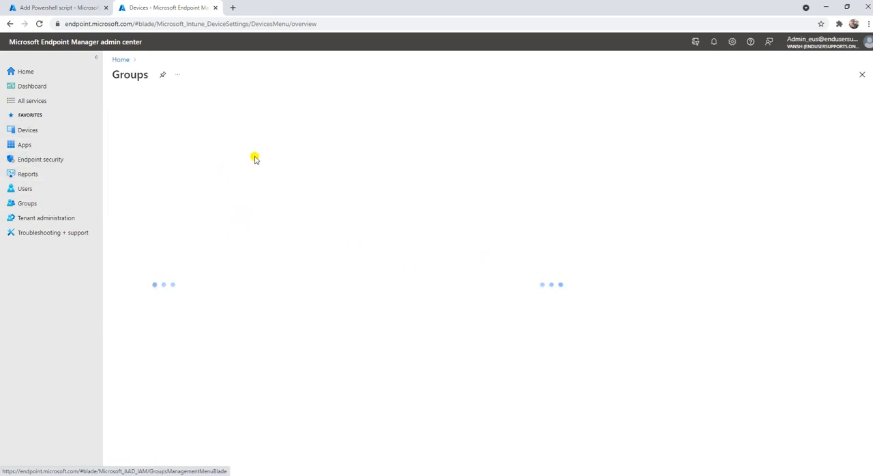
pyautogui.click(261, 102)
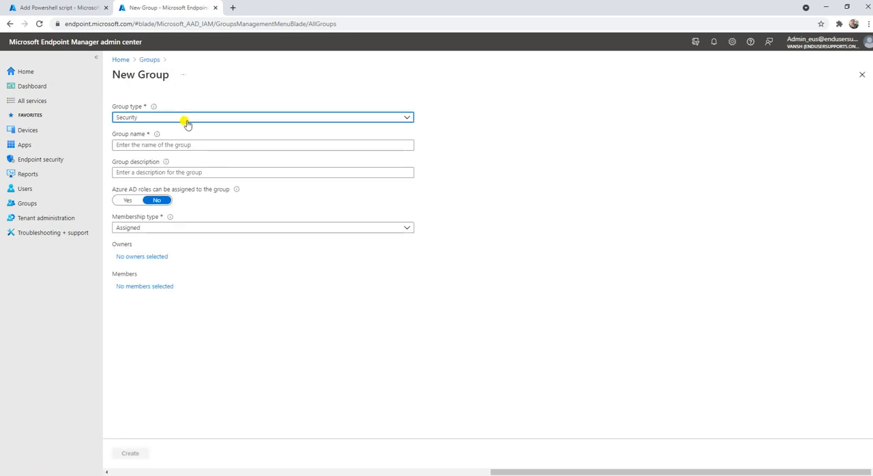
pyautogui.click(186, 121)
pyautogui.click(172, 130)
# Step: Name the new group "Script Deployment" and copy the same text into its description
pyautogui.click(160, 145)
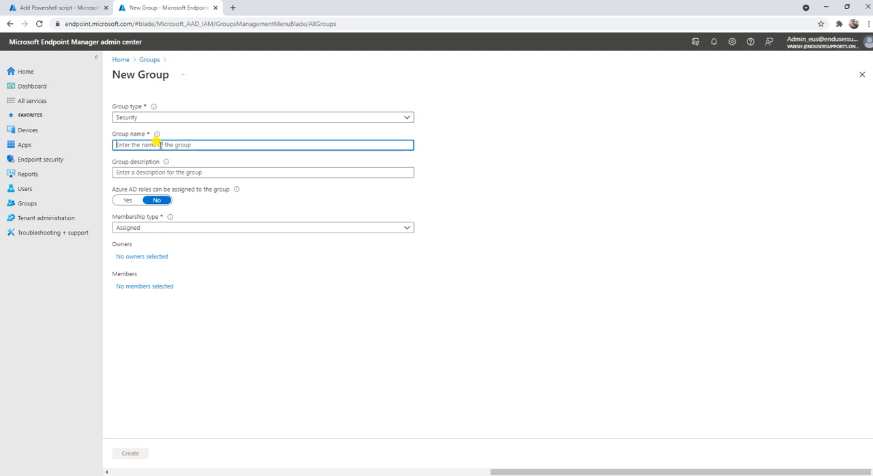
pyautogui.write('S')
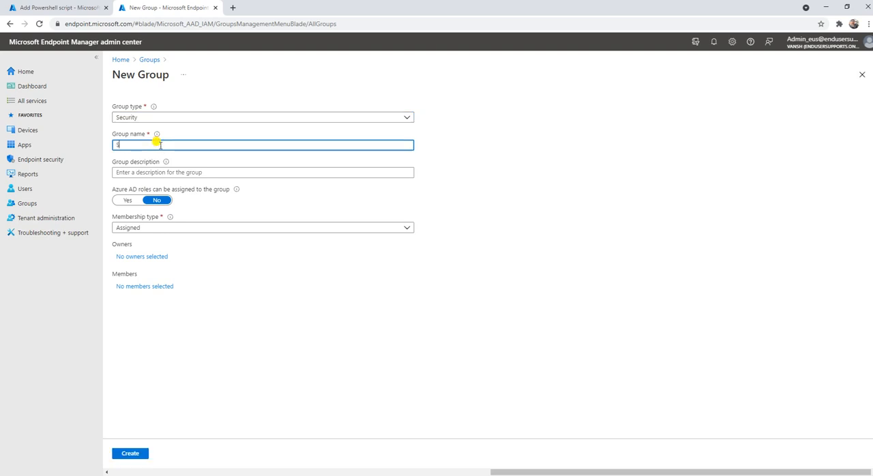
pyautogui.write('cript Deployment')
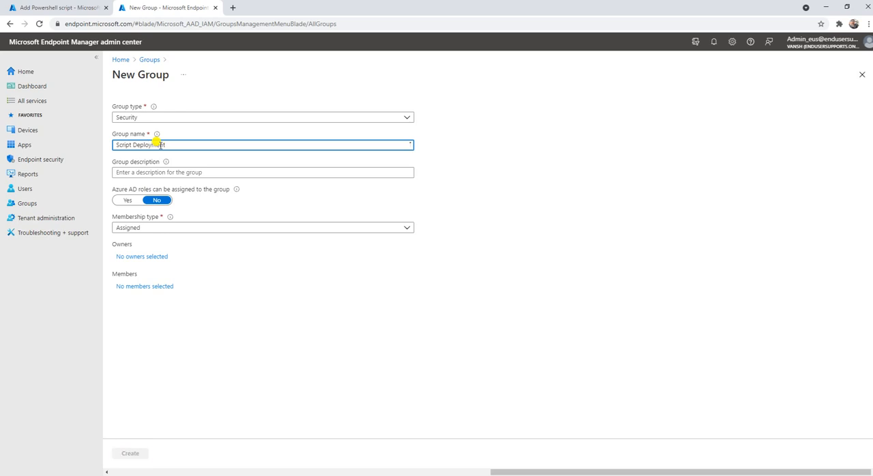
pyautogui.moveTo(172, 145); pyautogui.dragTo(80, 141)
pyautogui.hotkey('ctrl', 'c')
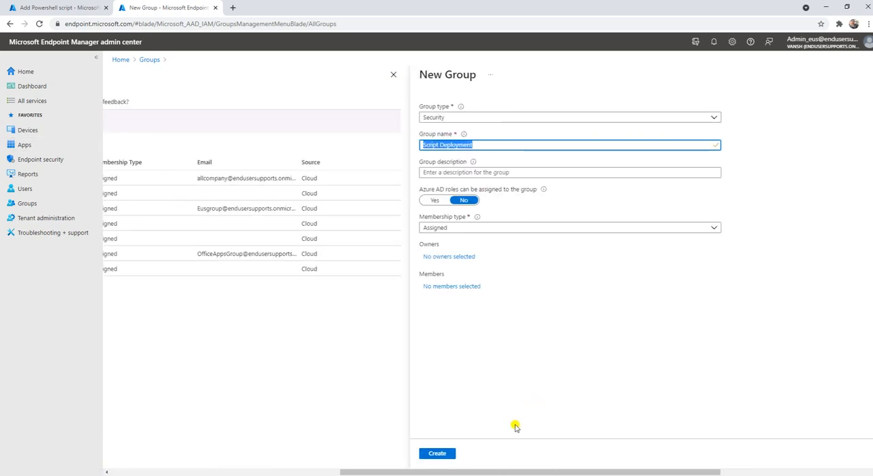
pyautogui.moveTo(497, 471); pyautogui.dragTo(649, 470)
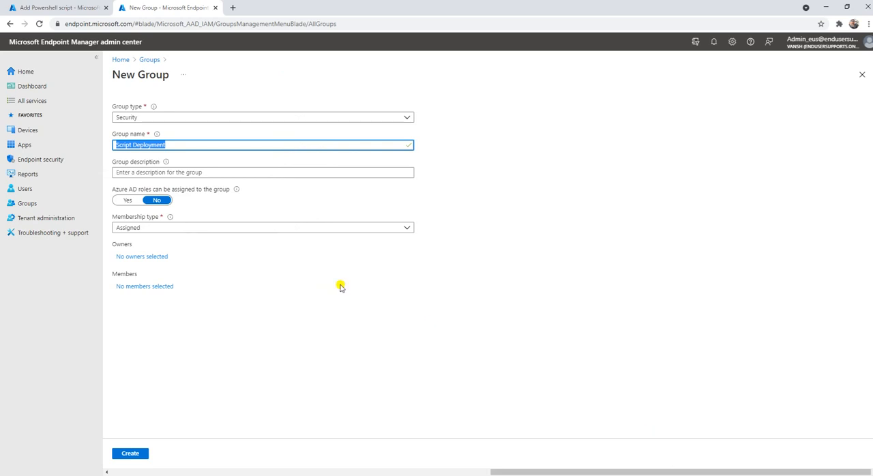
pyautogui.click(218, 175)
pyautogui.hotkey('ctrl', 'v')
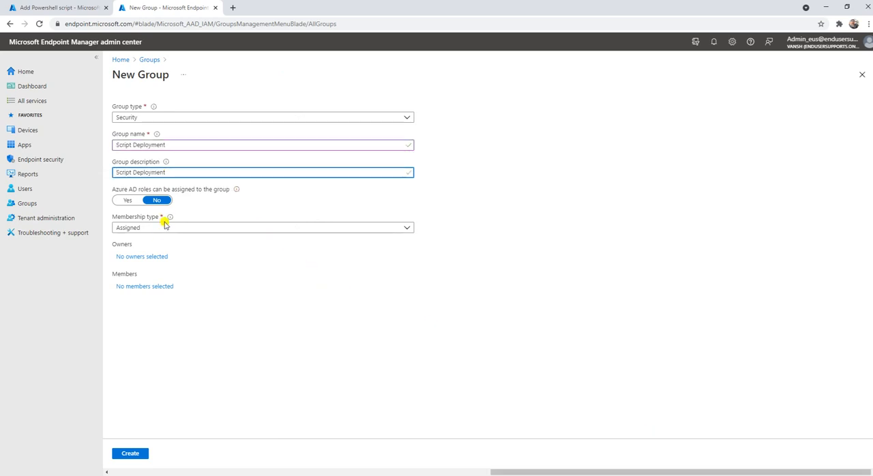
# Step: Assign the administrator account as the owner of the new group
pyautogui.click(143, 260)
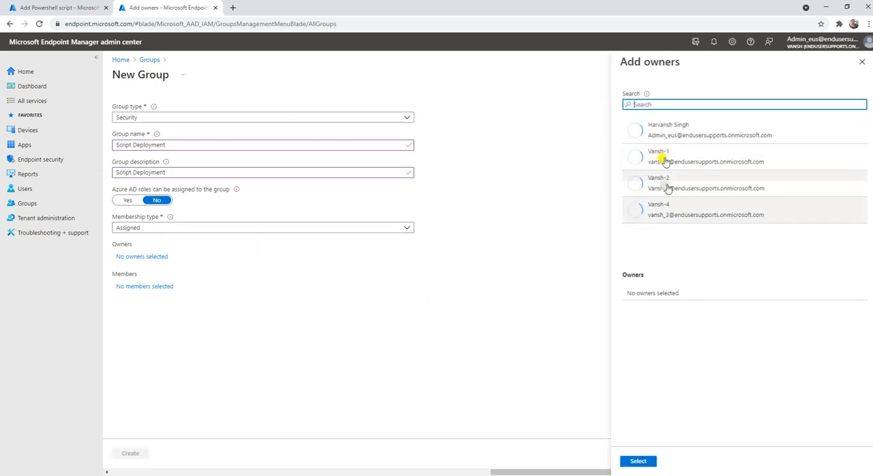
pyautogui.click(672, 133)
pyautogui.click(631, 463)
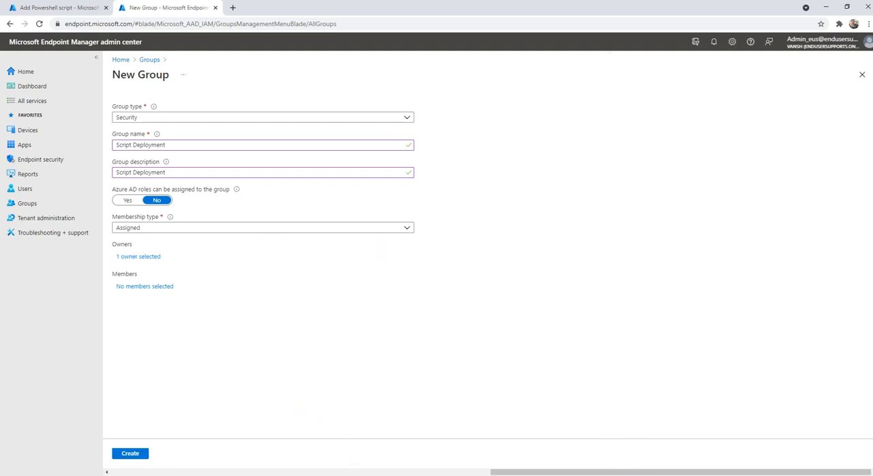
# Step: Switch to the Test-1 virtual machine in VMware Workstation and look up its computer name with the hostname command
pyautogui.click(422, 413)
pyautogui.click(765, 54)
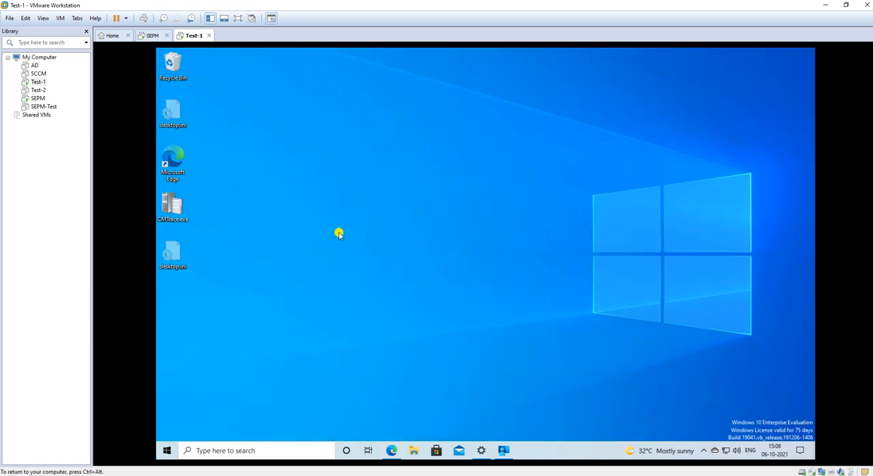
pyautogui.press('super+r')
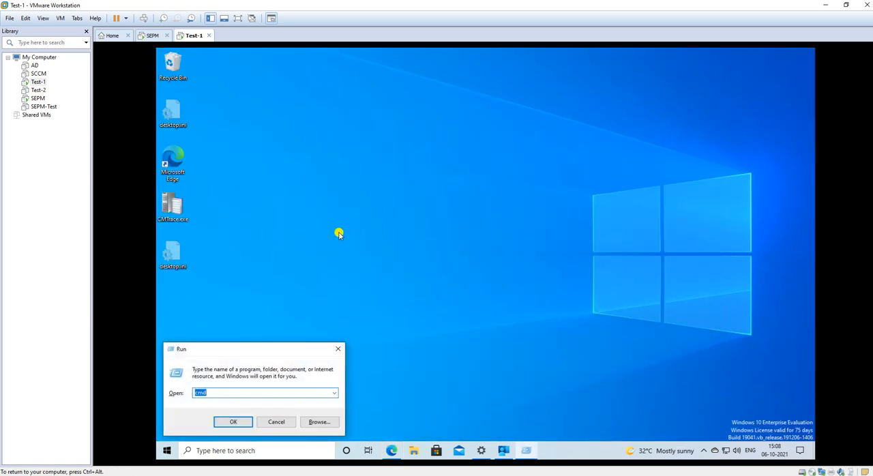
pyautogui.press('Return')
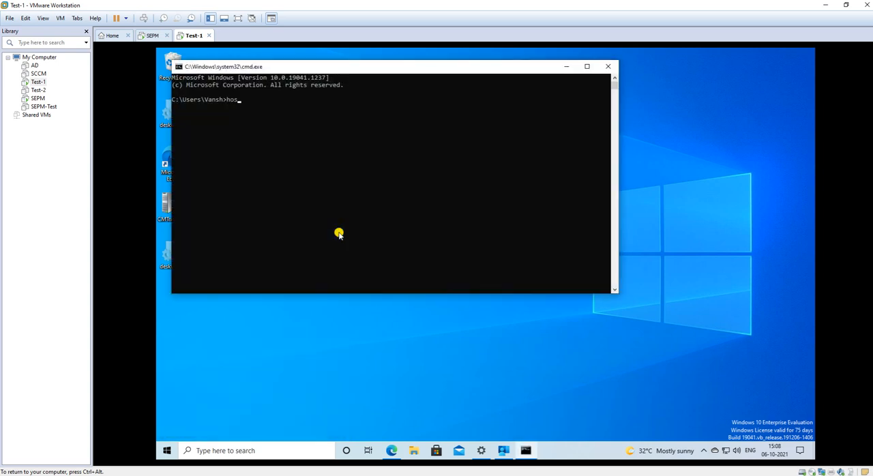
pyautogui.write('hostname')
pyautogui.press('Return')
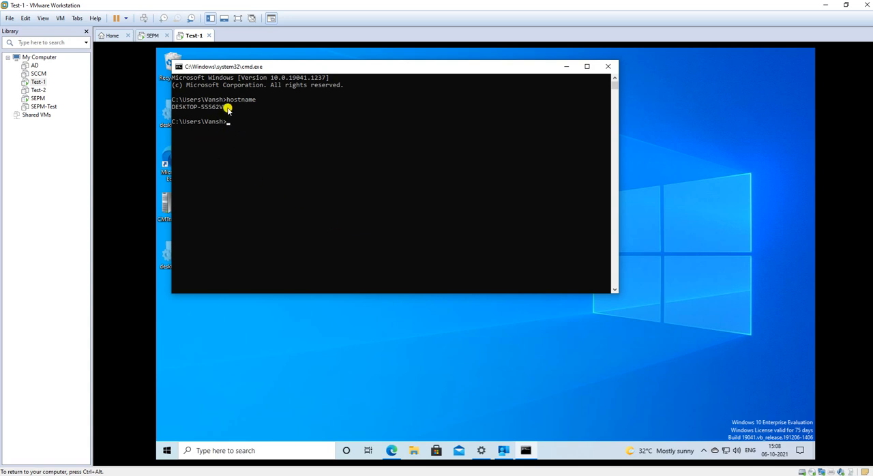
pyautogui.click(825, 5)
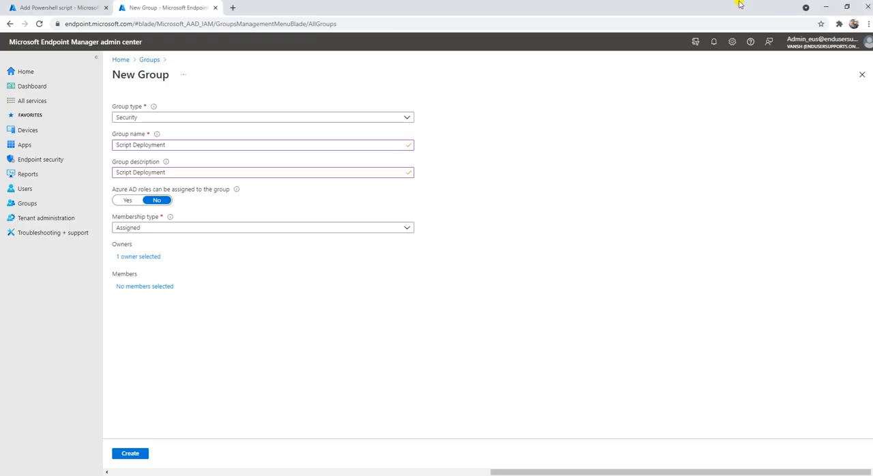
# Step: Back in the admin center, search members for "Desk", add device DESKTOP-5SS62VU, and create the group
pyautogui.click(151, 286)
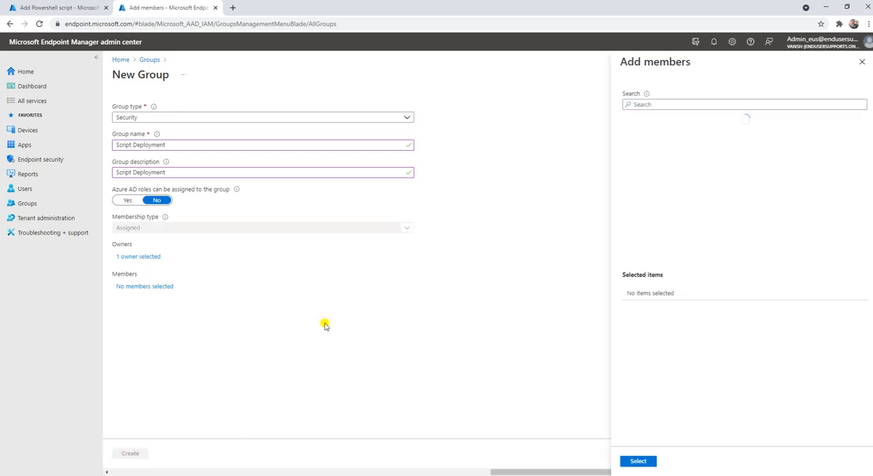
pyautogui.scroll(-1, 734, 194)
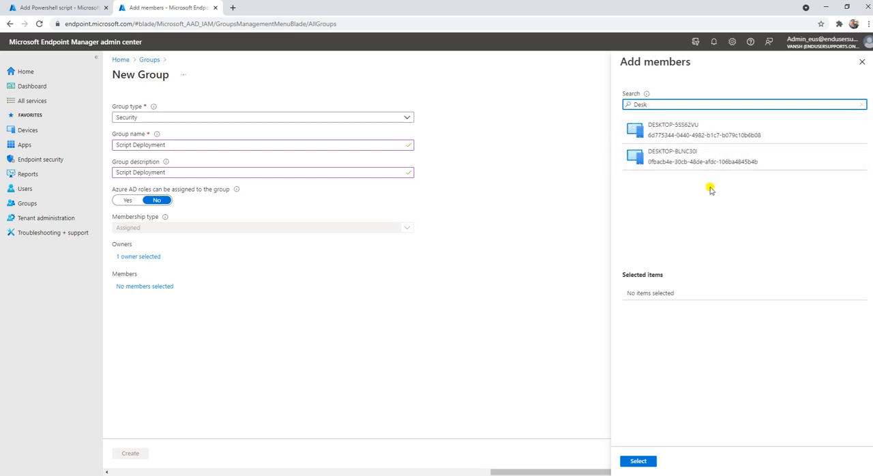
pyautogui.click(691, 135)
pyautogui.click(638, 461)
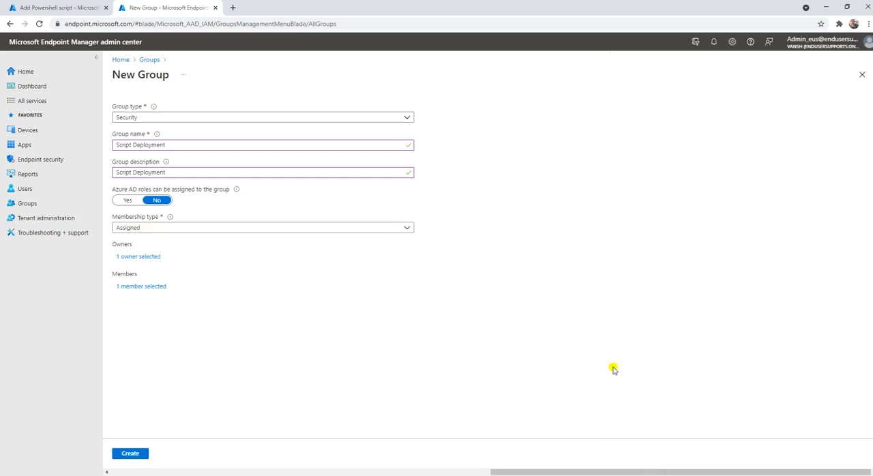
pyautogui.click(137, 460)
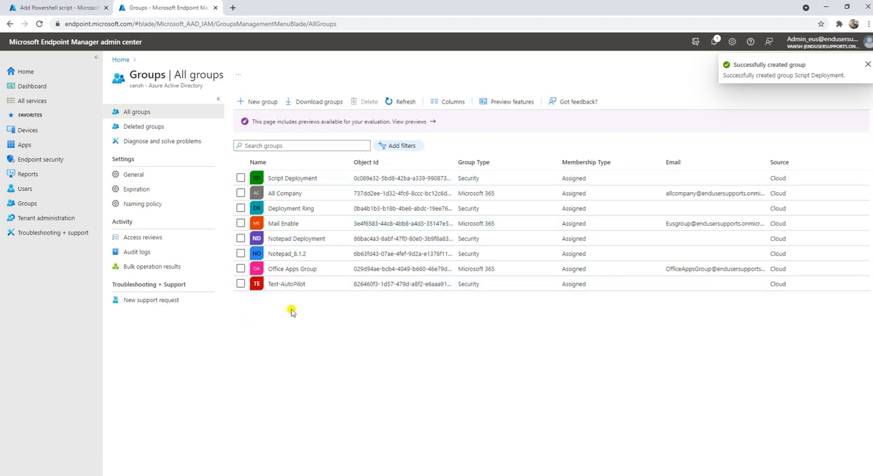
# Step: Open the Script Deployment group to check its members and the notification about its creation
pyautogui.click(285, 178)
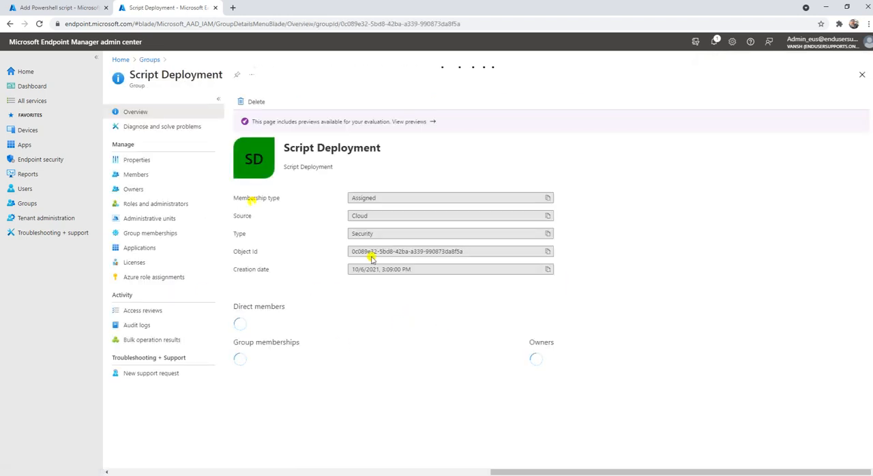
pyautogui.click(156, 179)
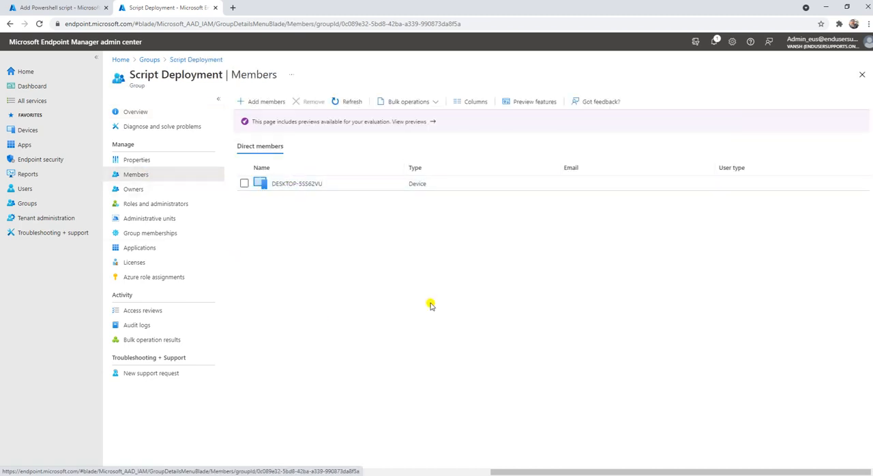
pyautogui.click(65, 7)
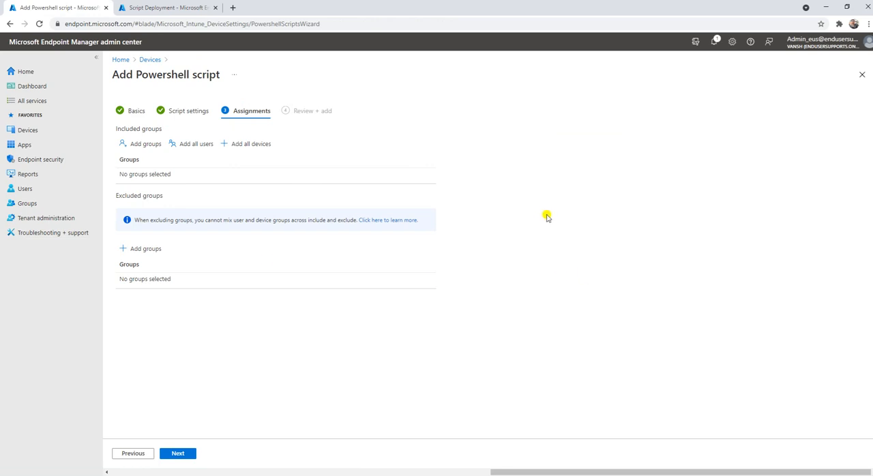
pyautogui.click(181, 8)
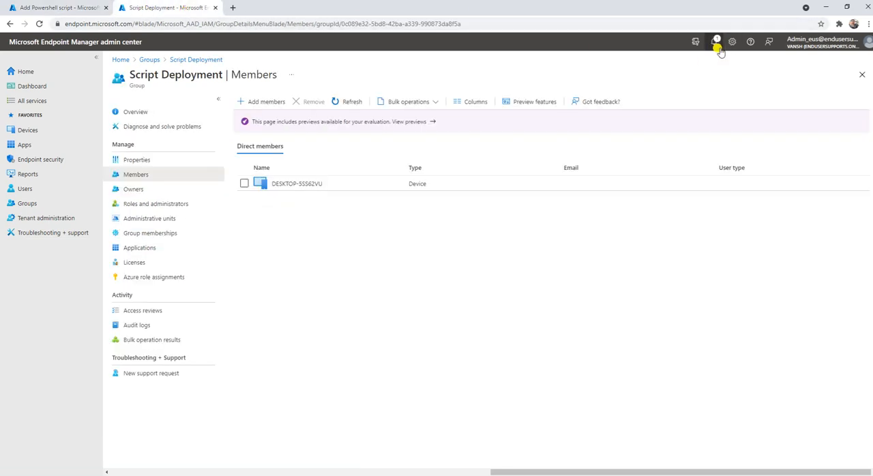
pyautogui.click(714, 42)
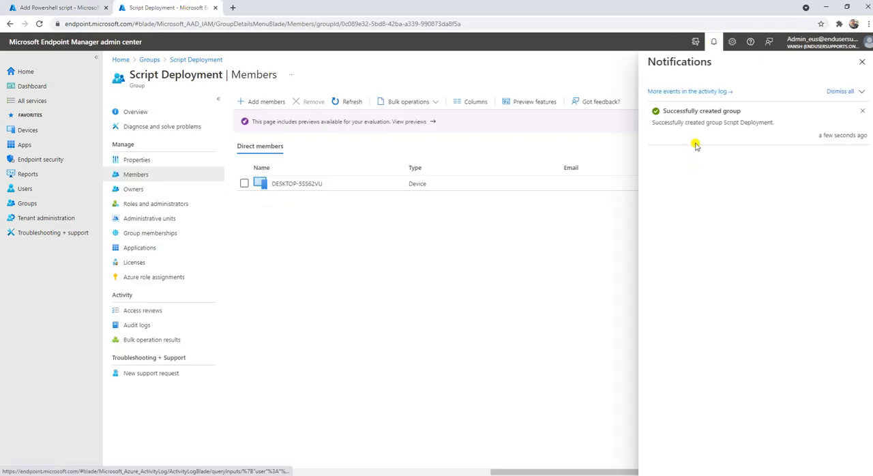
# Step: Return to the Add PowerShell script wizard and check the notification for the Create_Folder.ps1 upload
pyautogui.click(71, 7)
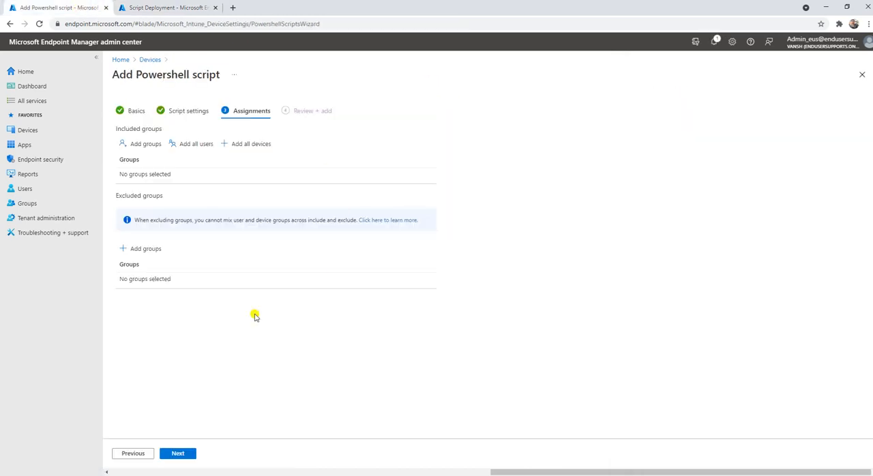
pyautogui.click(713, 43)
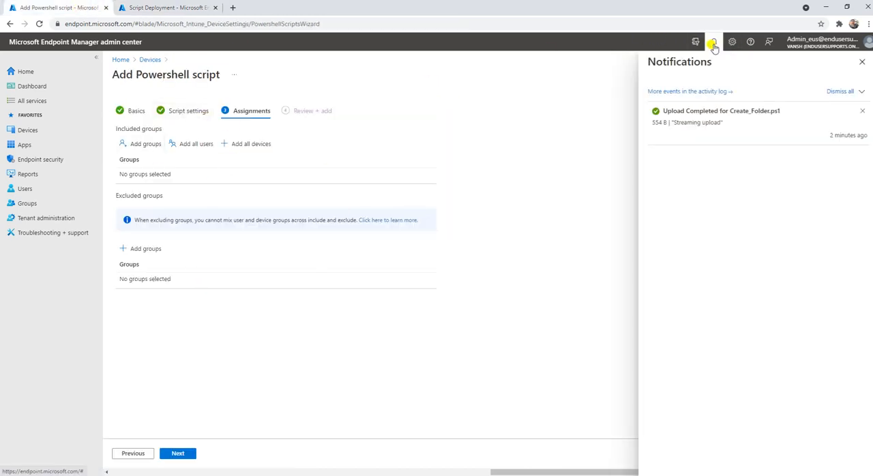
pyautogui.moveTo(662, 108); pyautogui.dragTo(789, 109)
pyautogui.click(668, 123)
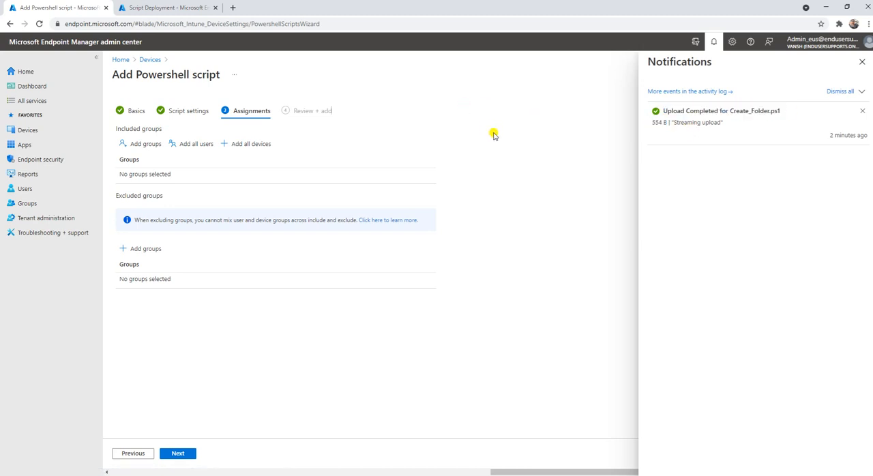
pyautogui.click(861, 62)
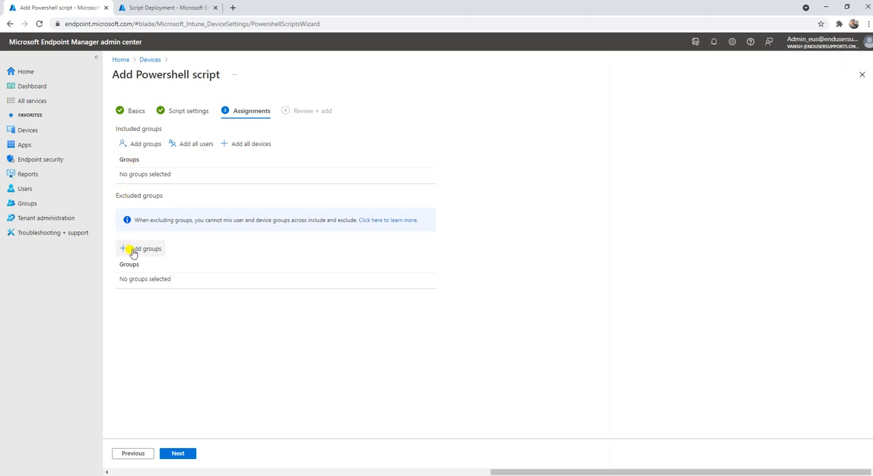
# Step: Include the Script Deployment group in the script's assignments and add the Creating a Folder script
pyautogui.click(142, 146)
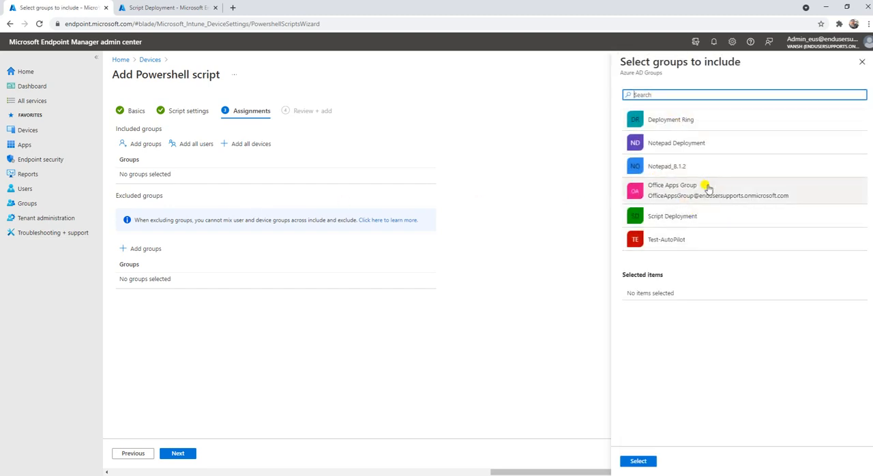
pyautogui.click(683, 218)
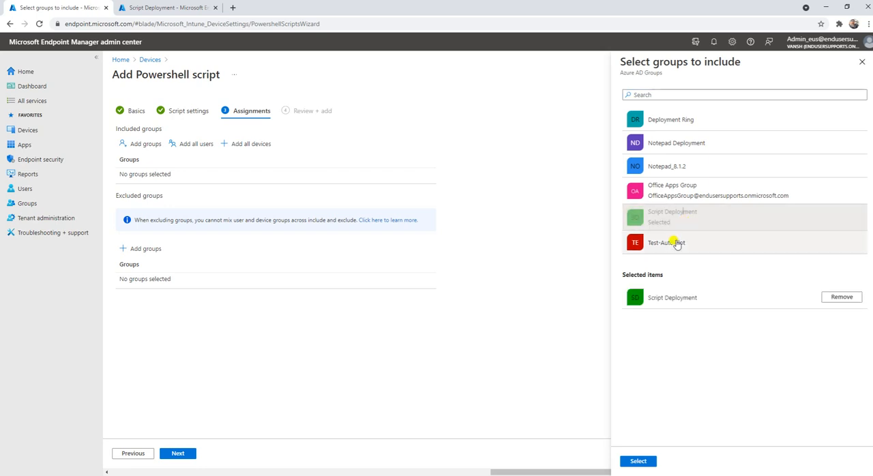
pyautogui.click(639, 462)
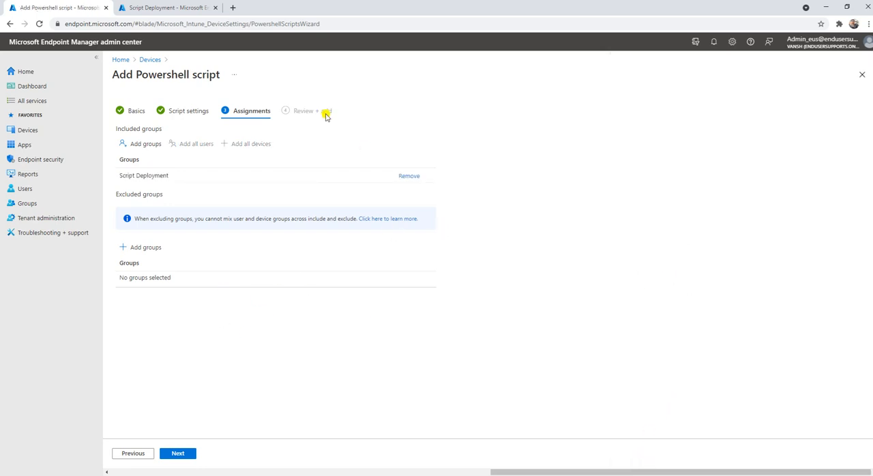
pyautogui.click(176, 453)
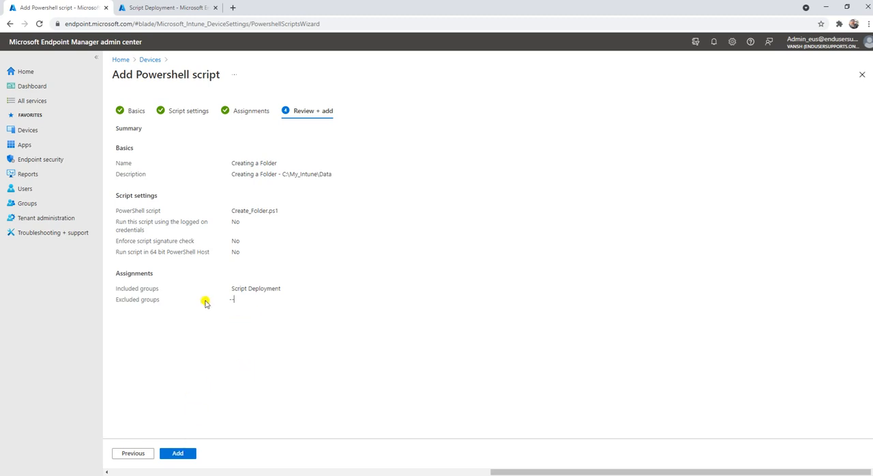
pyautogui.click(178, 455)
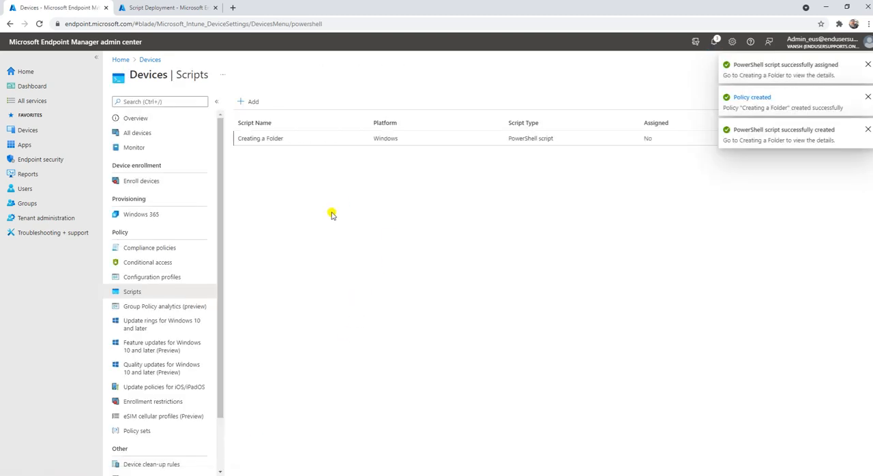
# Step: Dismiss the pop-up notifications and review the notification list for the script's creation and assignment
pyautogui.click(868, 64)
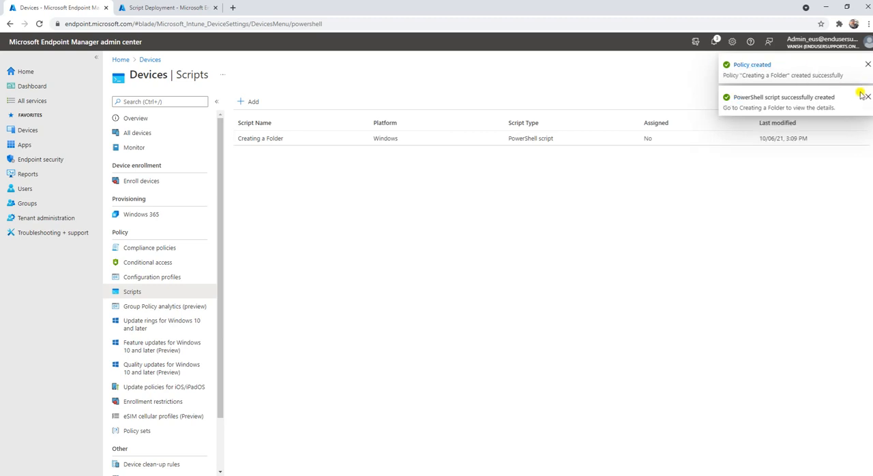
pyautogui.click(866, 97)
pyautogui.click(868, 64)
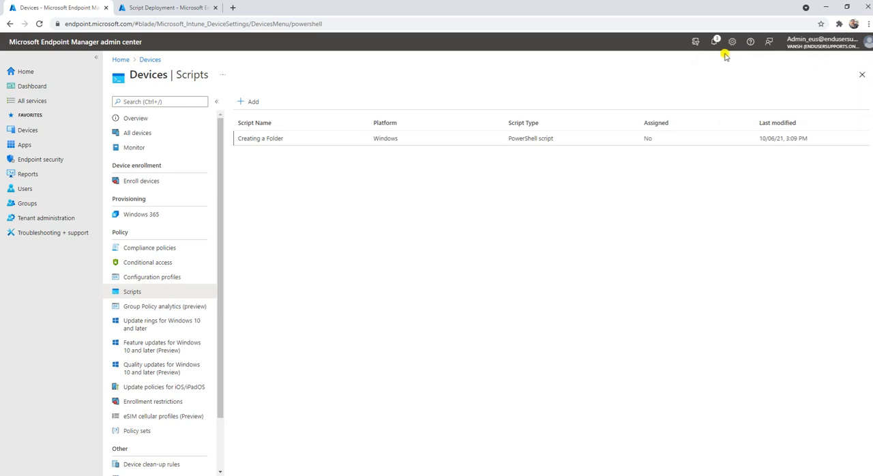
pyautogui.click(713, 41)
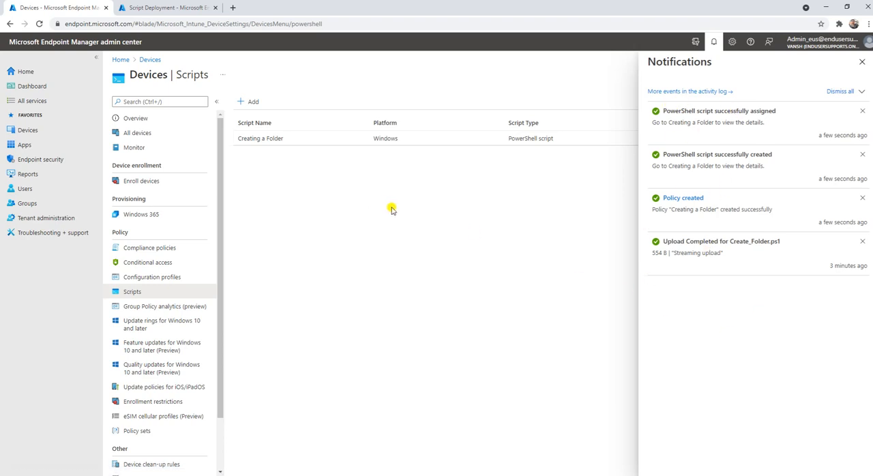
pyautogui.click(862, 62)
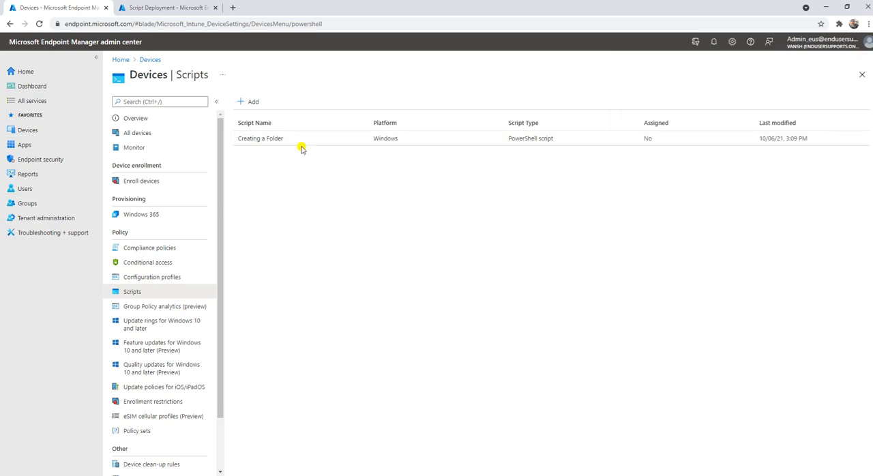
# Step: Open the Creating a Folder script to review its overview, properties and editable script settings, leaving them without saving
pyautogui.click(272, 139)
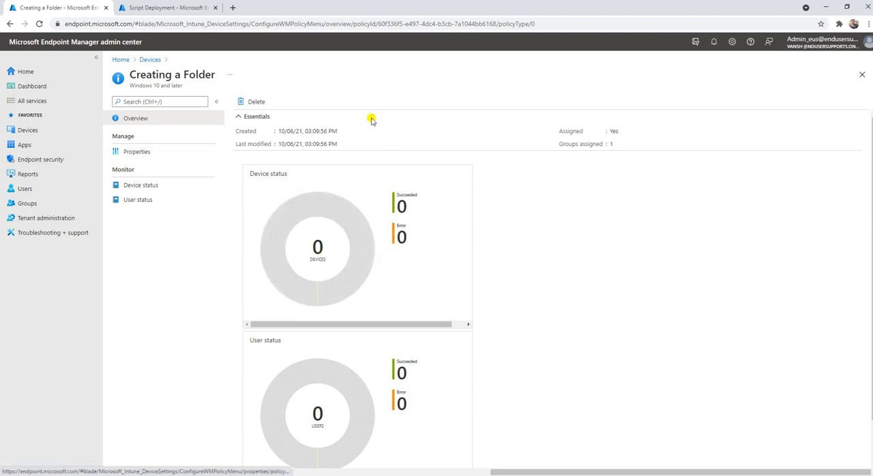
pyautogui.click(144, 153)
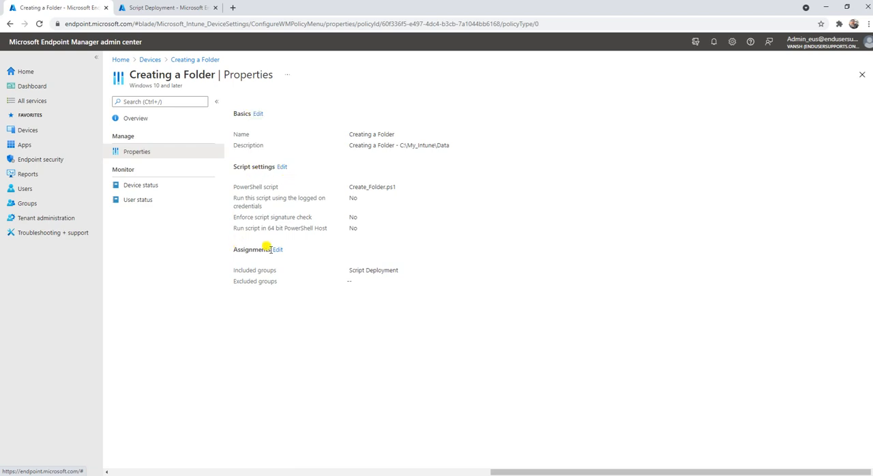
pyautogui.click(283, 169)
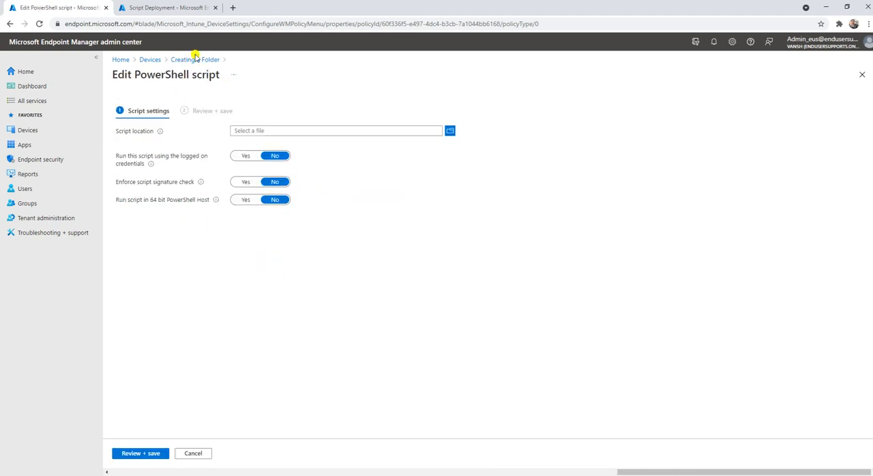
pyautogui.click(194, 454)
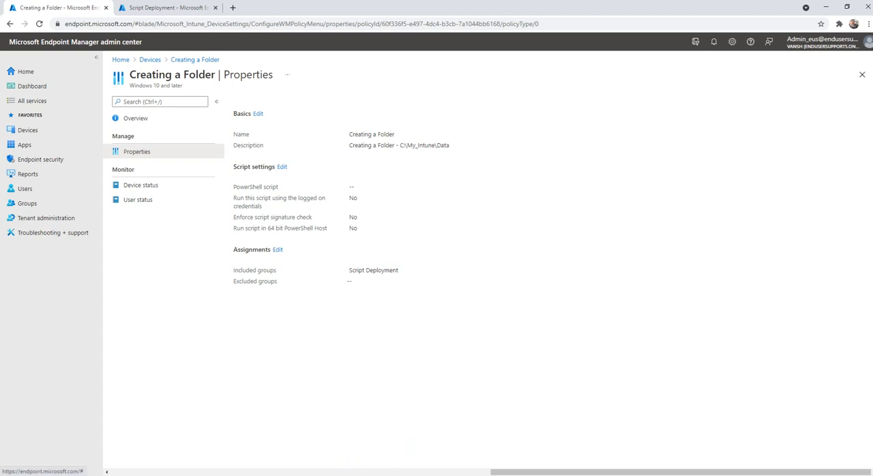
# Step: Switch to the Test-1 virtual machine in VMware Workstation and start a device sync from the Company Portal settings
pyautogui.moveTo(409, 471)
pyautogui.click(404, 428)
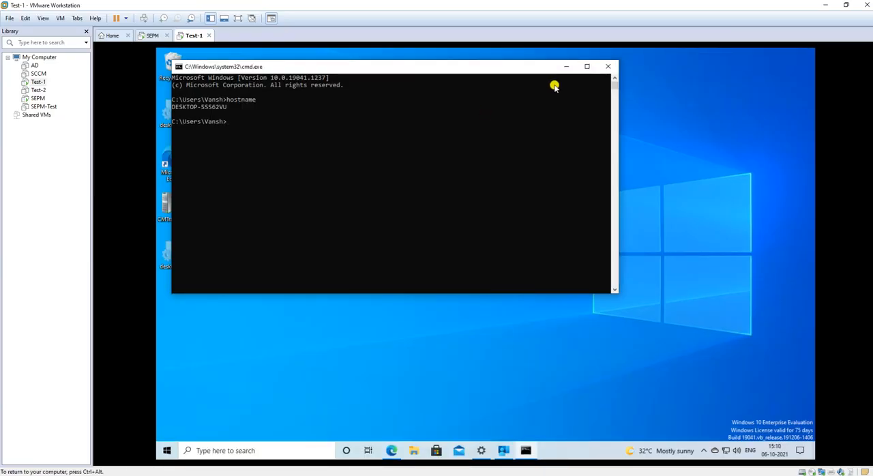
pyautogui.click(566, 67)
pyautogui.rightClick(285, 235)
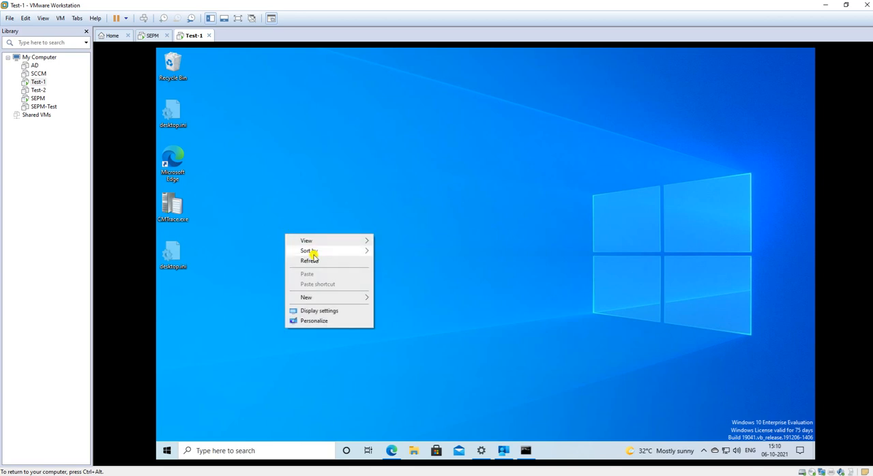
pyautogui.click(311, 261)
pyautogui.moveTo(509, 459)
pyautogui.click(496, 352)
pyautogui.click(335, 141)
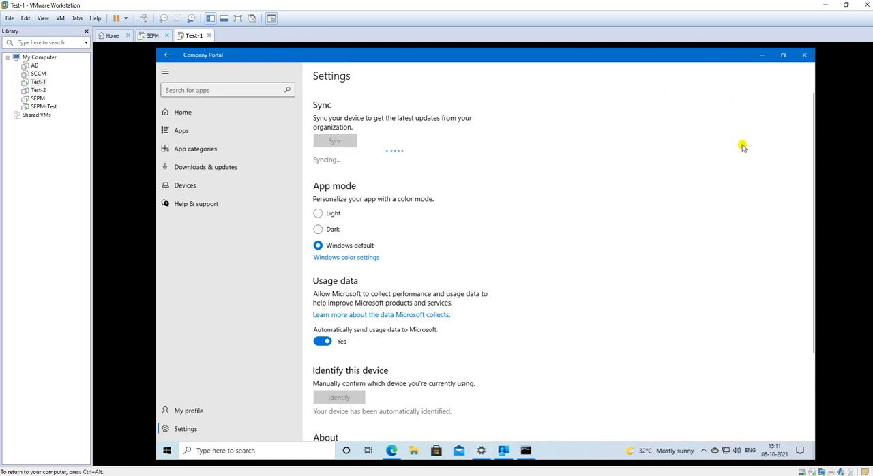
pyautogui.click(762, 54)
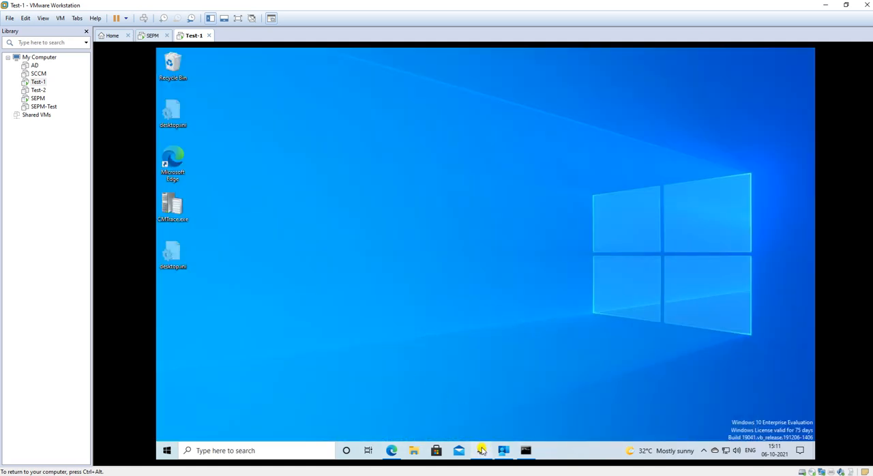
# Step: Replace the open Windows Settings window with a new one and inspect the connected work or school account
pyautogui.rightClick(339, 251)
pyautogui.click(362, 276)
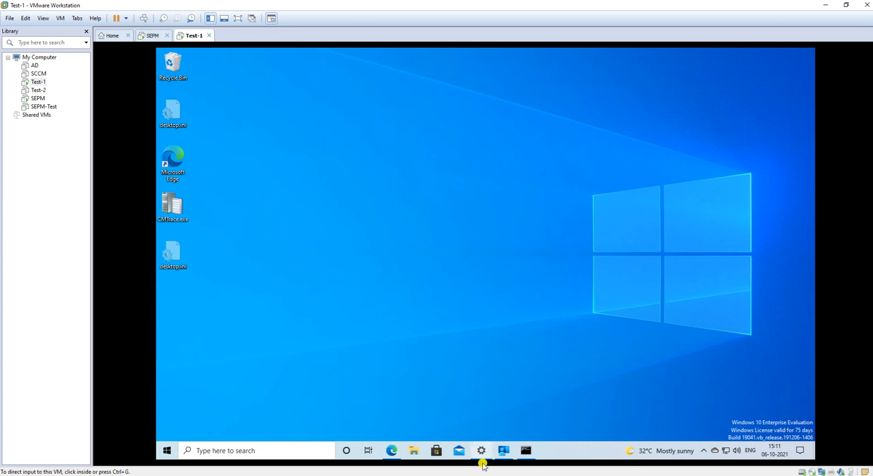
pyautogui.moveTo(481, 450)
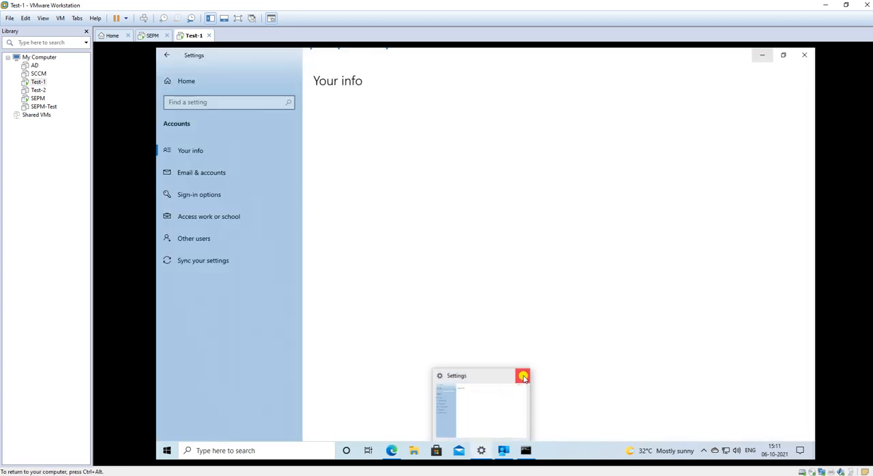
pyautogui.click(522, 376)
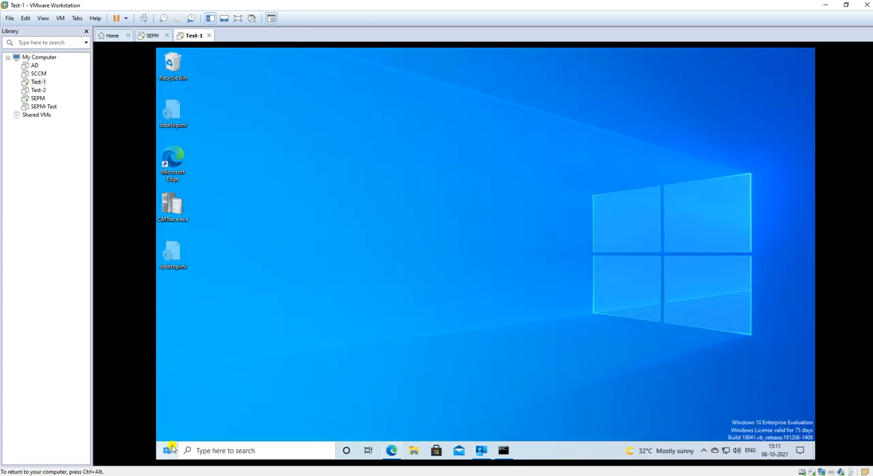
pyautogui.click(167, 451)
pyautogui.click(169, 411)
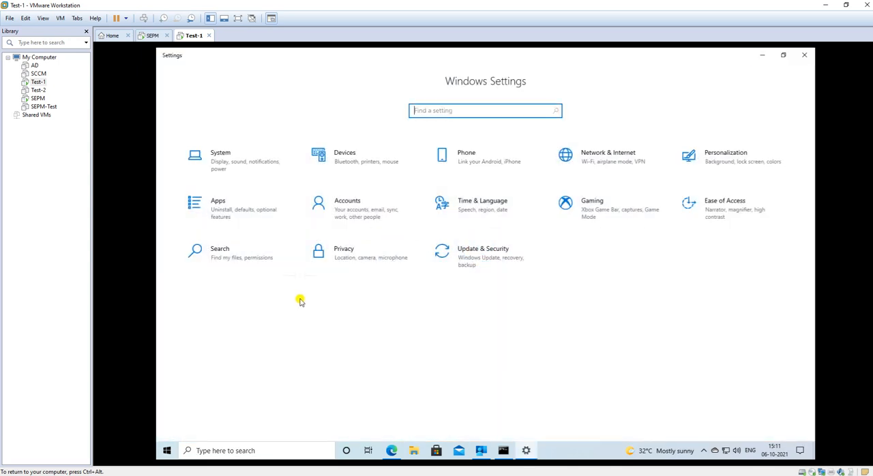
pyautogui.click(347, 217)
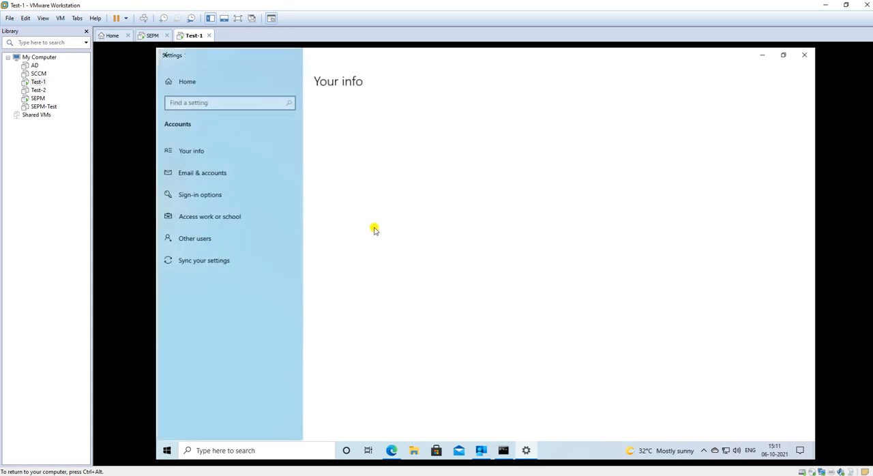
pyautogui.click(172, 213)
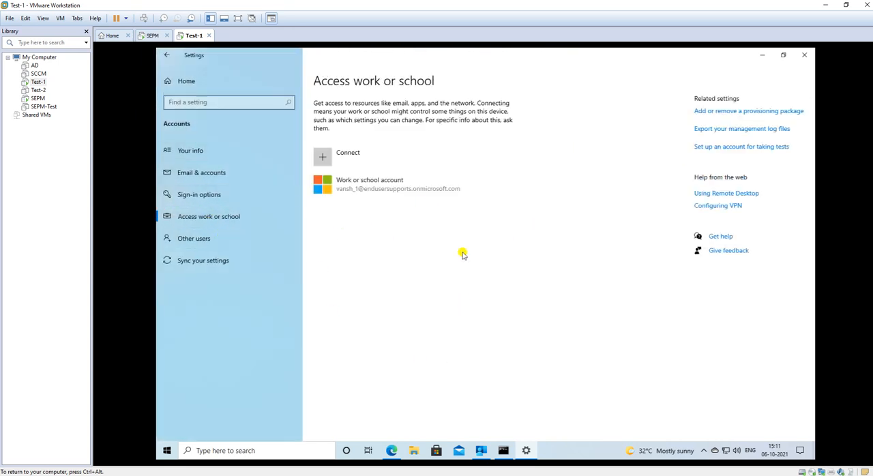
pyautogui.click(372, 190)
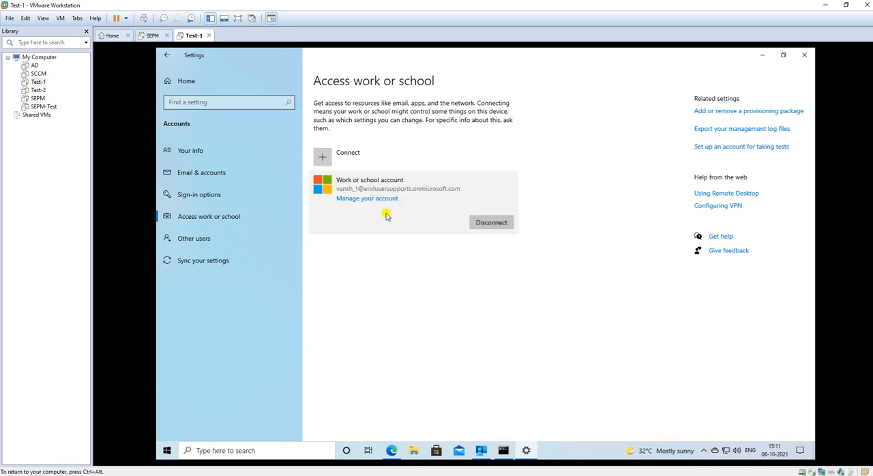
pyautogui.click(761, 56)
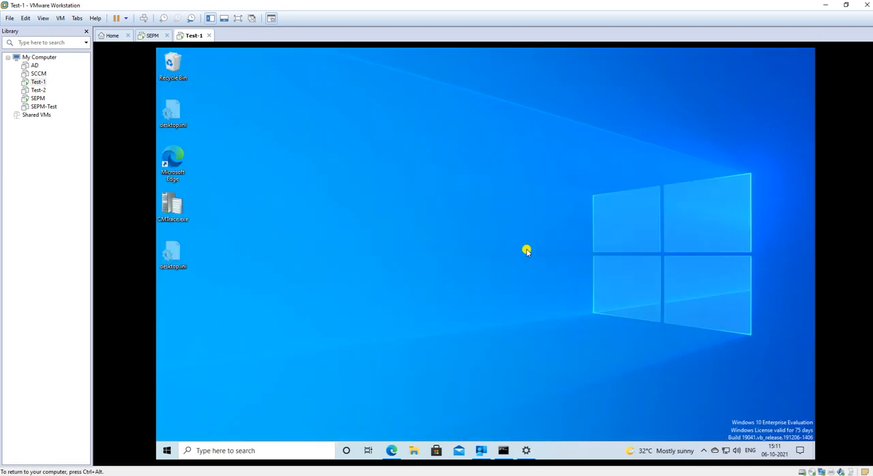
# Step: Open IntuneManagementExtension.log from C:\ProgramData\Microsoft\IntuneManagementExtension\Logs in the trace log tool
pyautogui.click(481, 450)
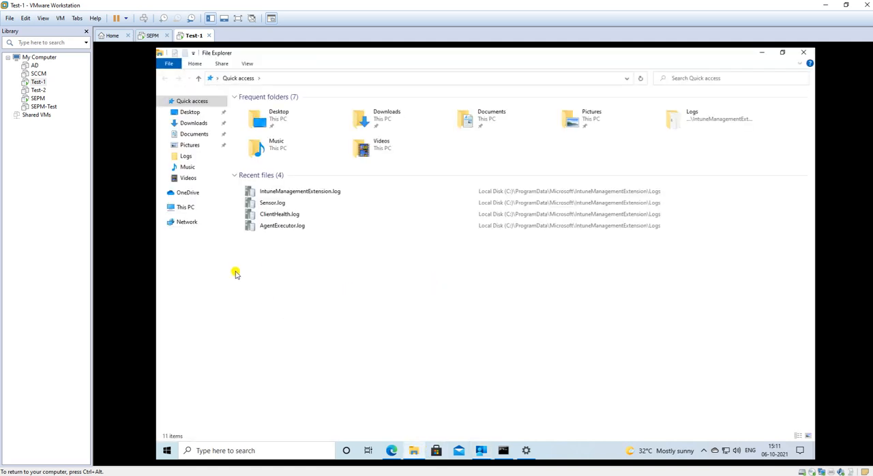
pyautogui.click(188, 206)
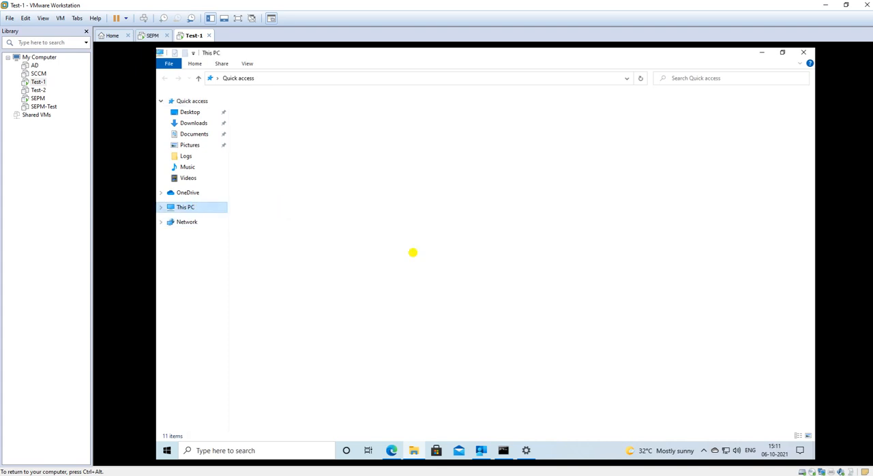
pyautogui.doubleClick(293, 177)
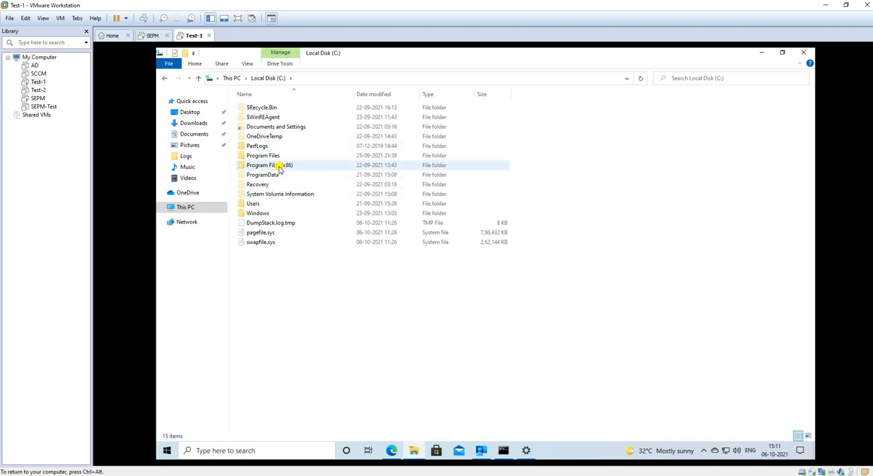
pyautogui.doubleClick(259, 175)
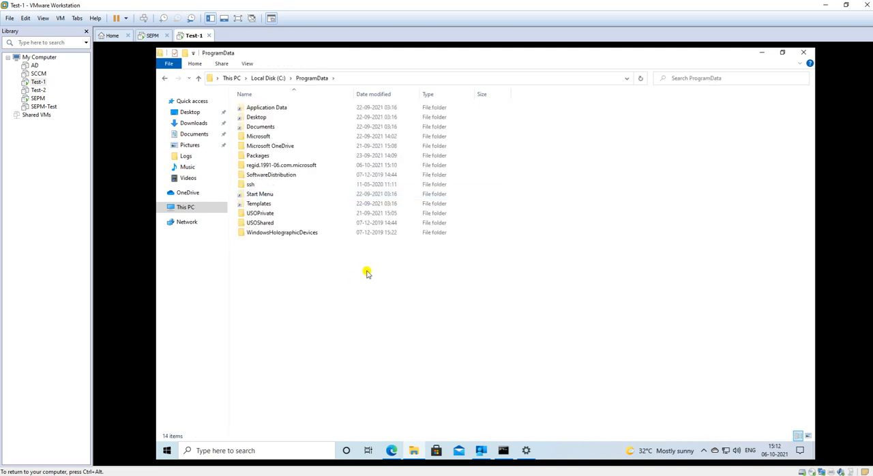
pyautogui.click(264, 136)
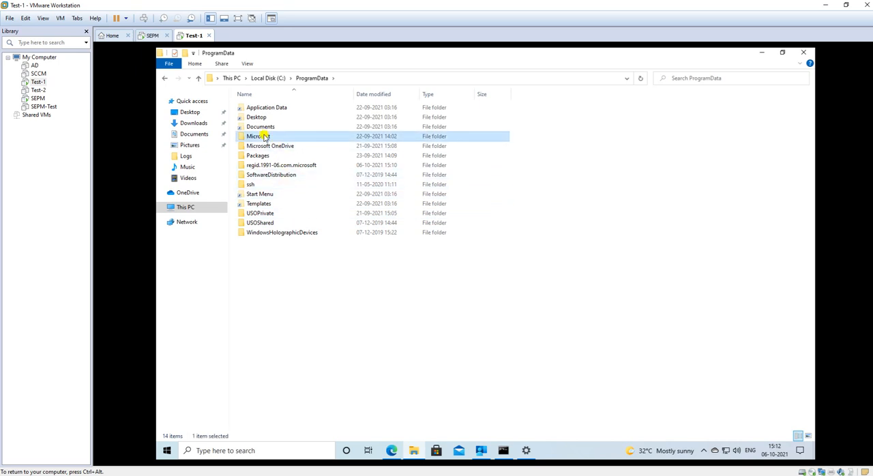
pyautogui.doubleClick(265, 137)
pyautogui.click(278, 224)
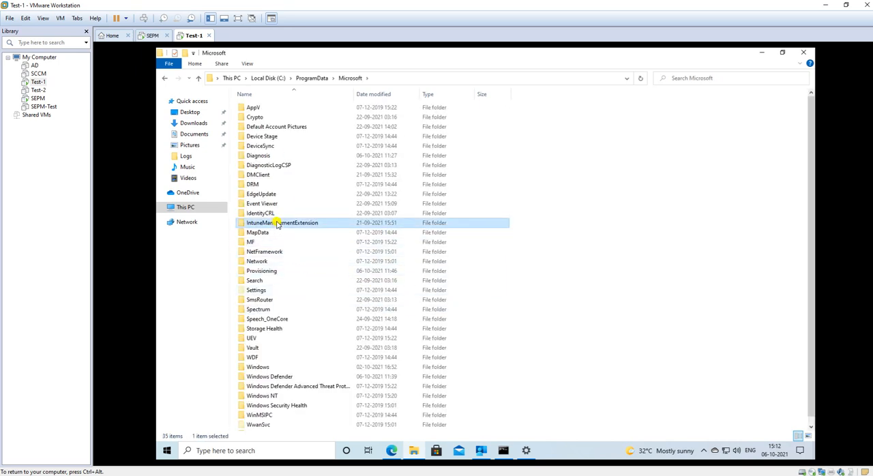
pyautogui.doubleClick(314, 224)
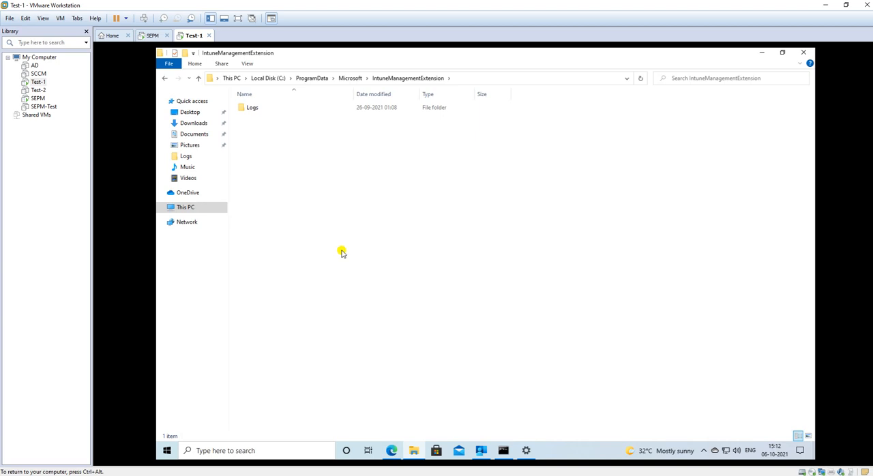
pyautogui.doubleClick(265, 109)
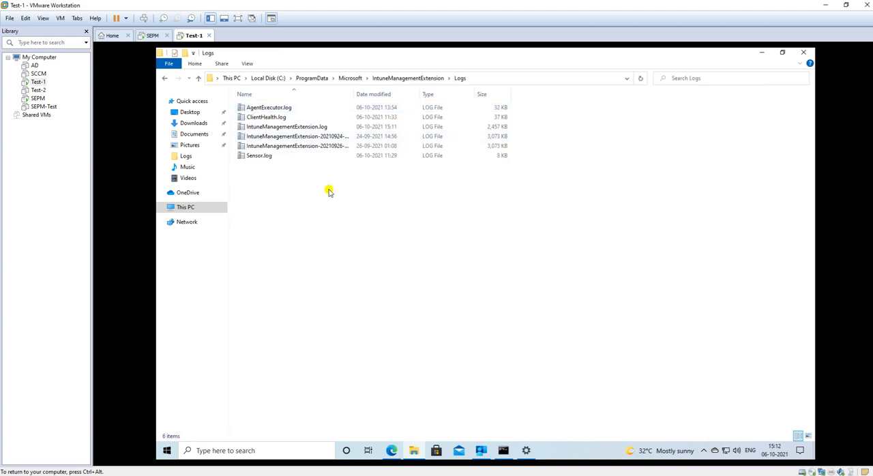
pyautogui.click(292, 128)
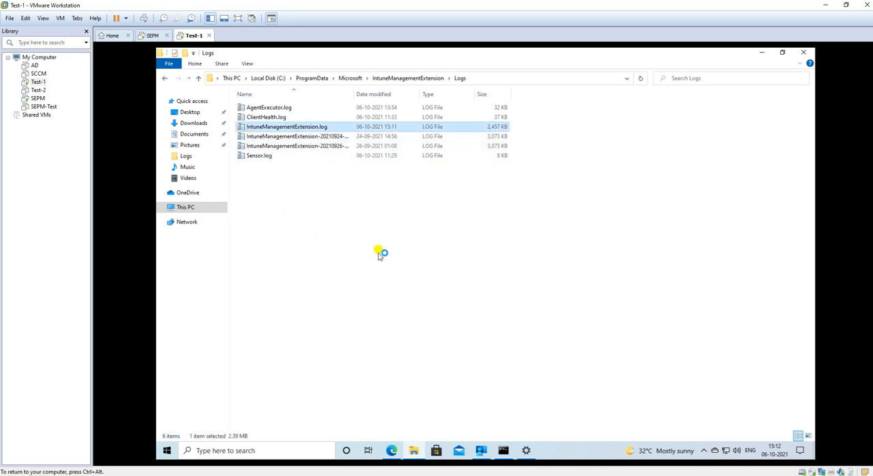
pyautogui.press('Return')
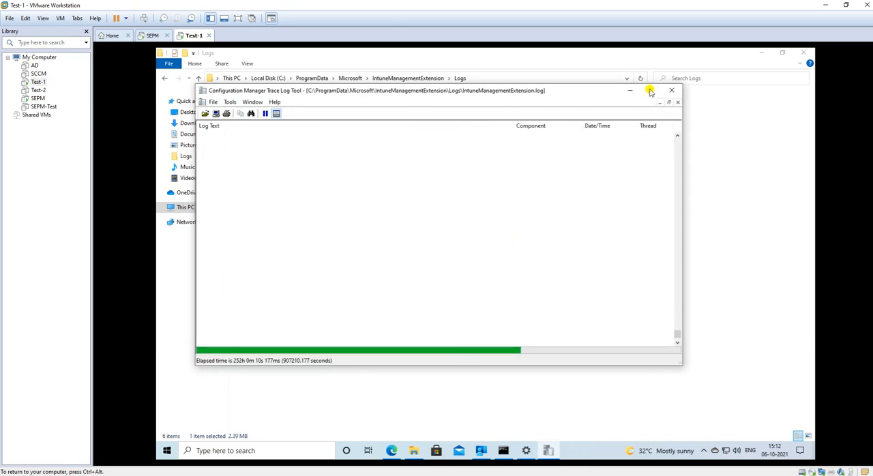
# Step: Maximize the trace log, examine the latest sync-complete and proxy entries, and minimize it to return to the Logs folder
pyautogui.click(651, 92)
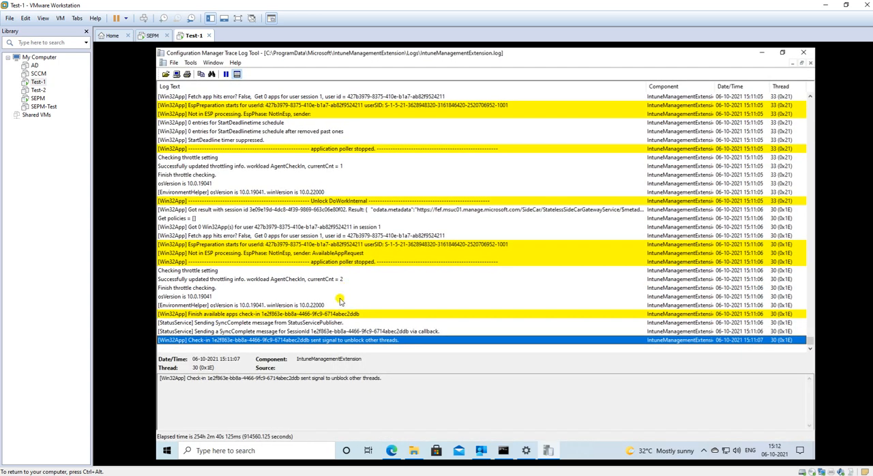
pyautogui.click(341, 331)
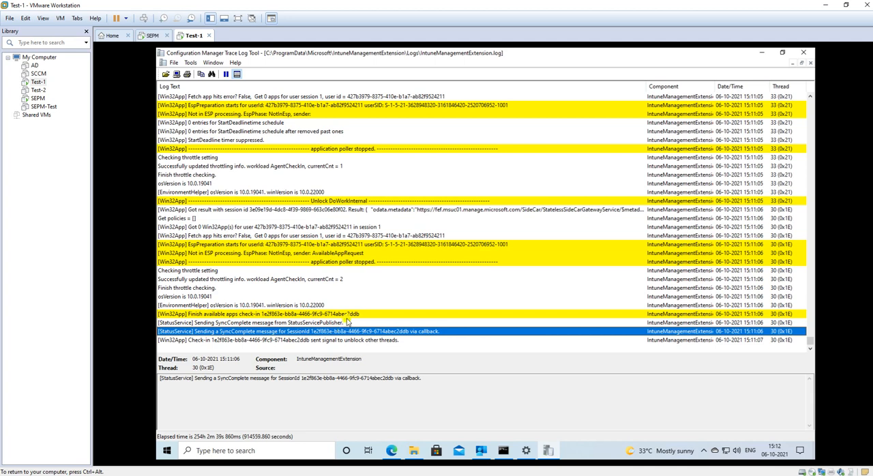
pyautogui.scroll(9, 343, 319)
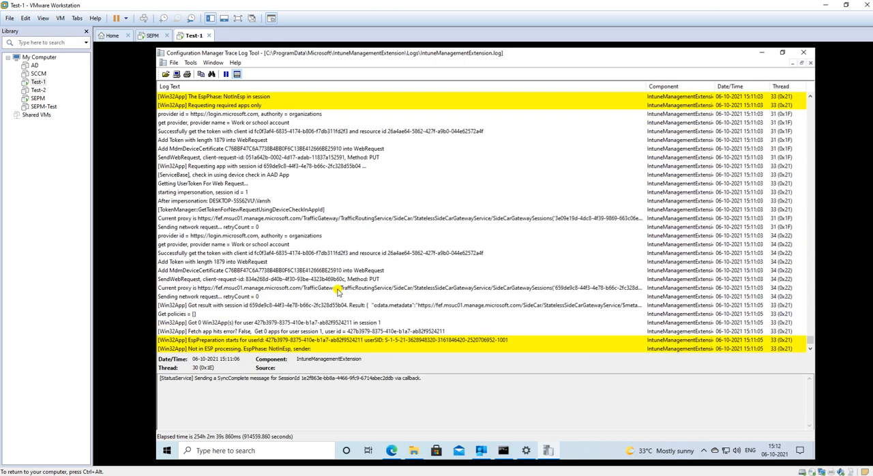
pyautogui.click(289, 219)
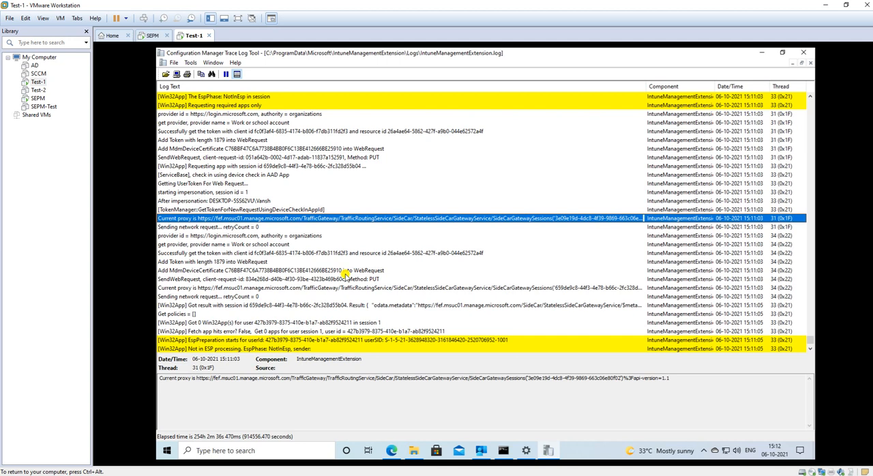
pyautogui.scroll(-9, 340, 280)
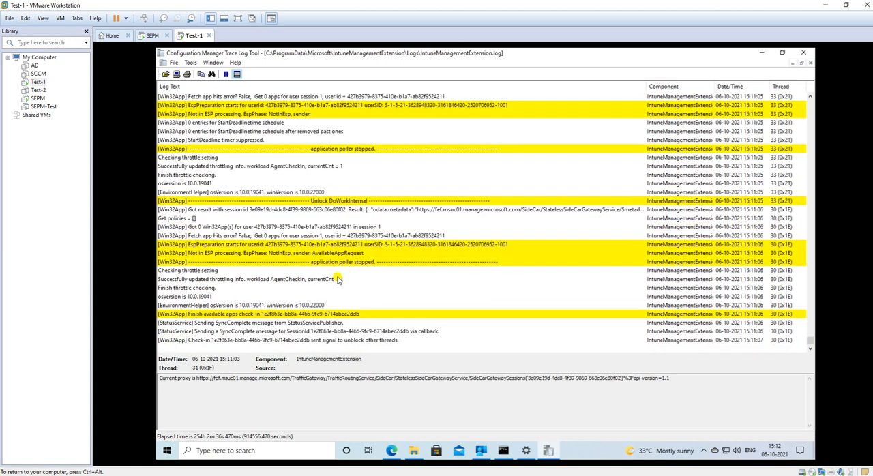
pyautogui.click(762, 53)
pyautogui.click(326, 236)
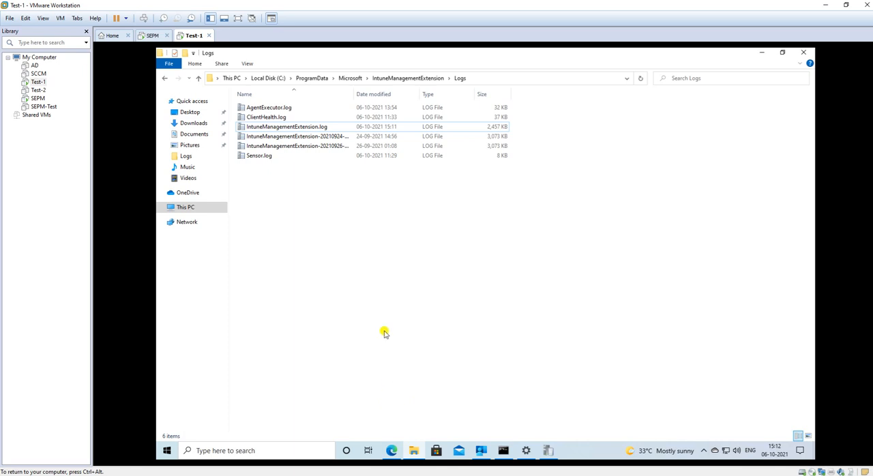
# Step: Examine the PowerShell policy retrieval, download count and device join type entries in IntuneManagementExtension.log
pyautogui.moveTo(413, 451)
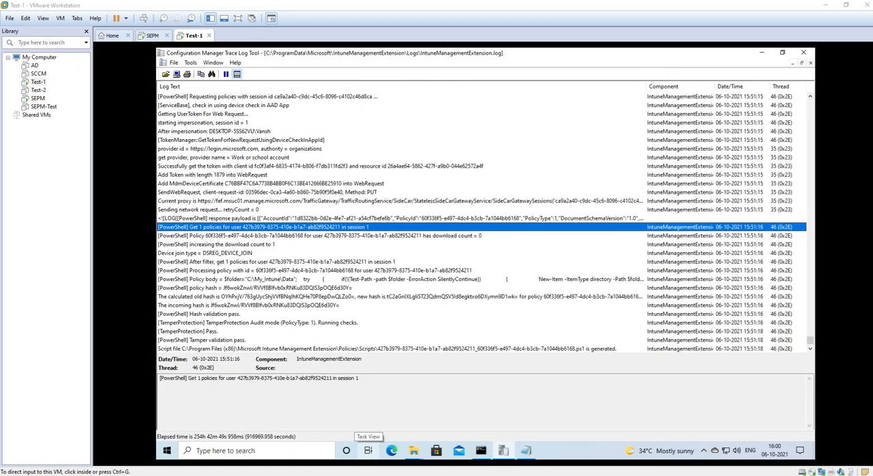
pyautogui.click(218, 229)
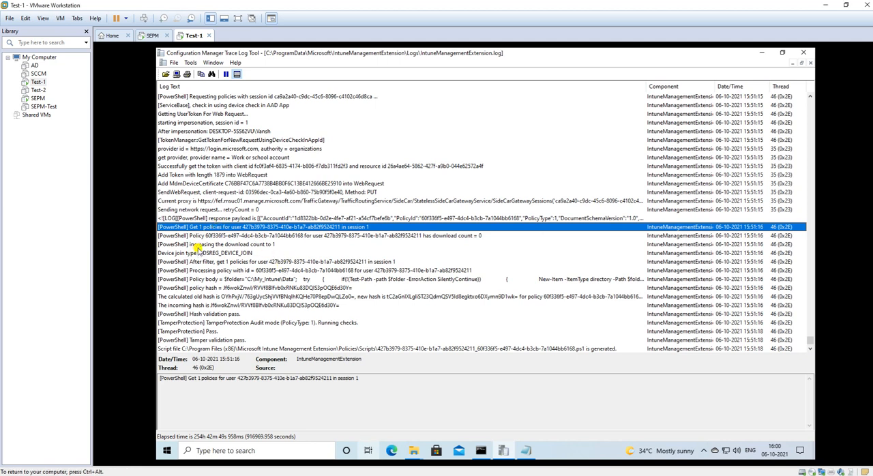
pyautogui.click(190, 236)
pyautogui.click(179, 228)
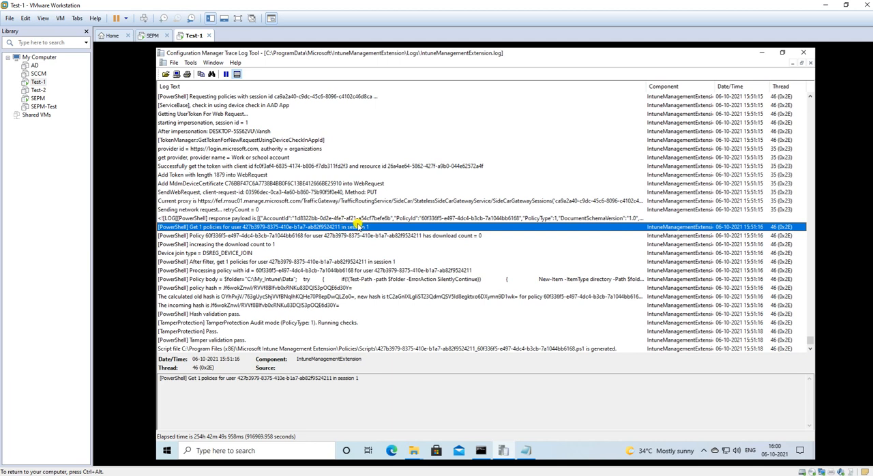
pyautogui.click(172, 236)
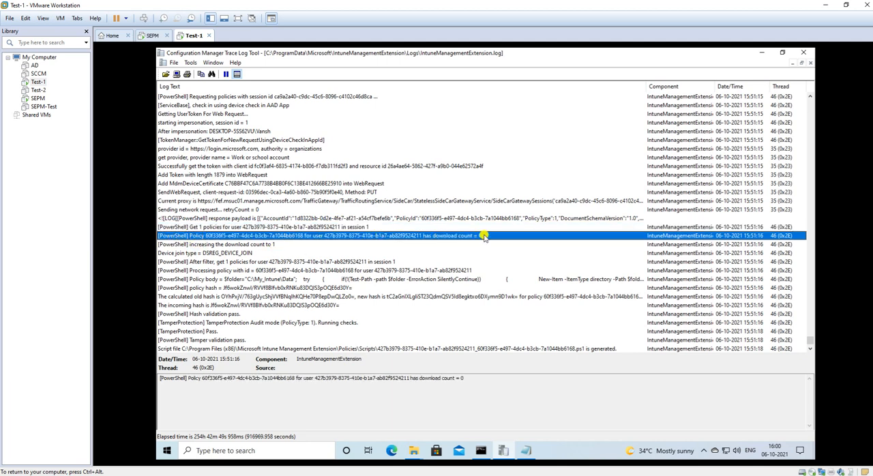
pyautogui.click(200, 244)
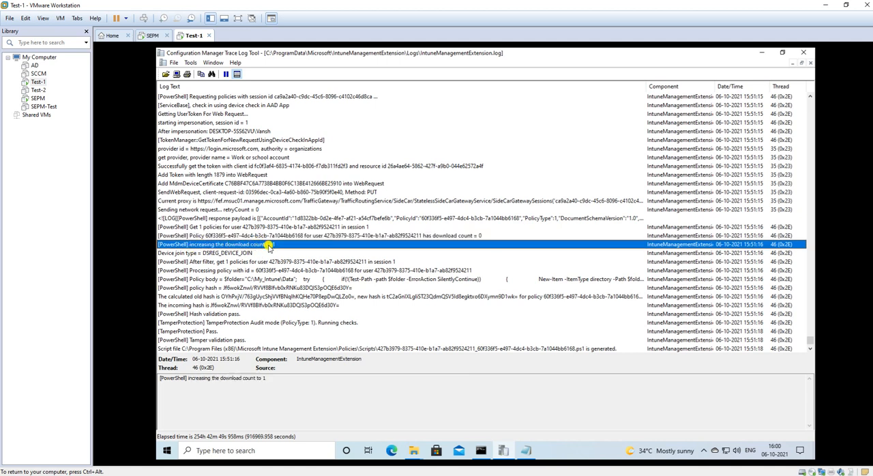
pyautogui.click(206, 254)
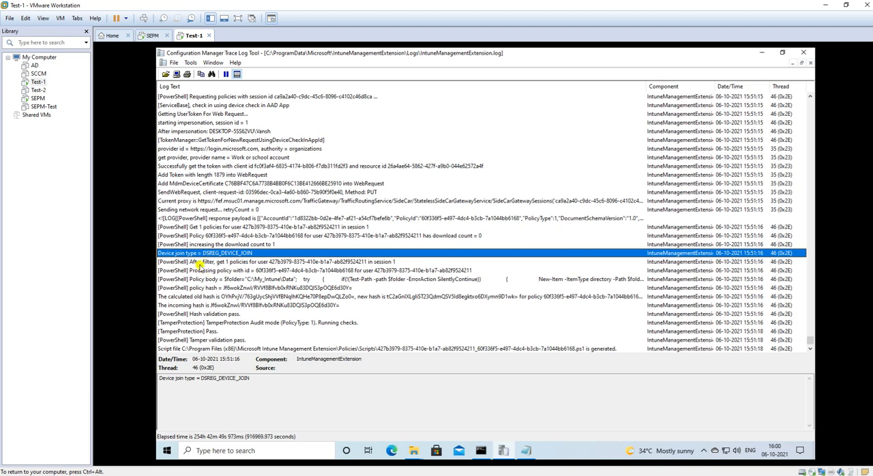
# Step: Highlight the [PowerShell] tag in the policy entry's details and search the log for the start of the PowerShell polling thread
pyautogui.click(174, 236)
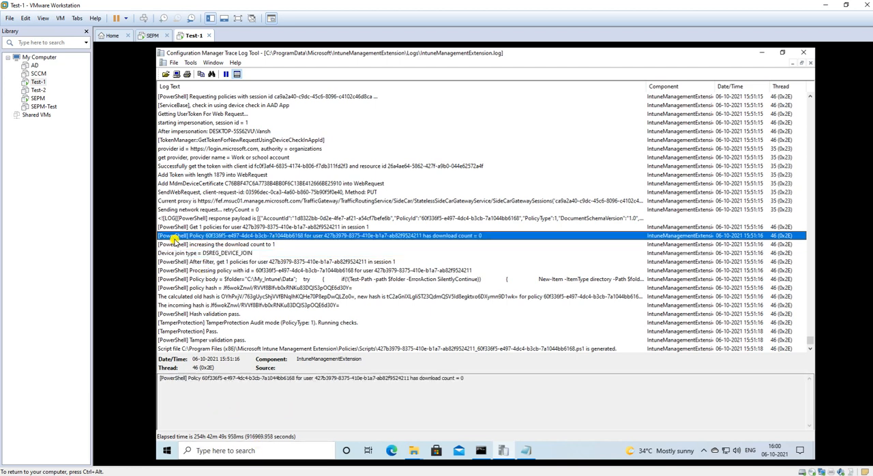
pyautogui.moveTo(187, 378); pyautogui.dragTo(151, 376)
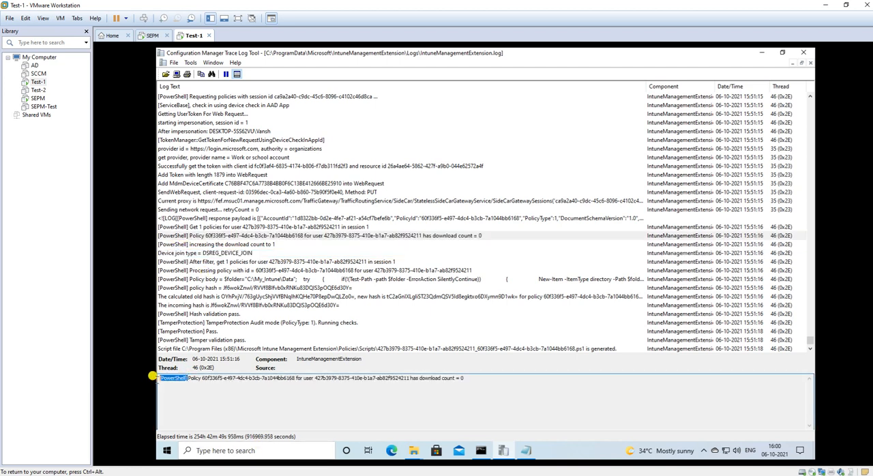
pyautogui.scroll(15, 450, 201)
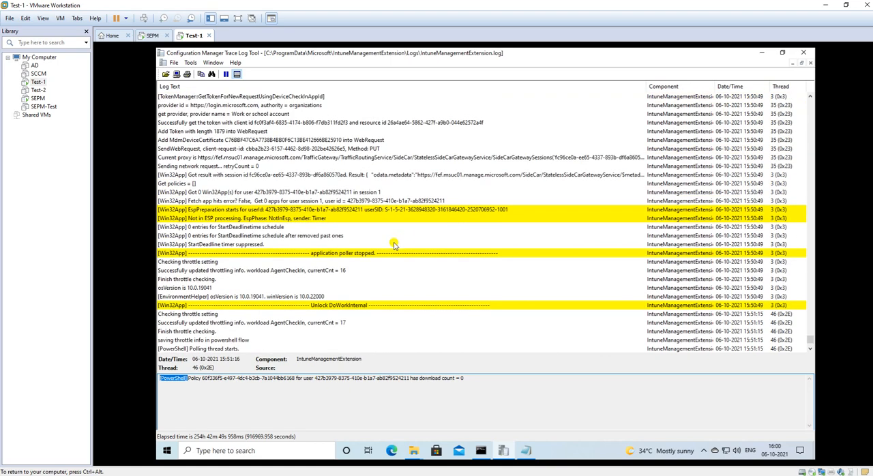
pyautogui.hotkey('ctrl', 'f')
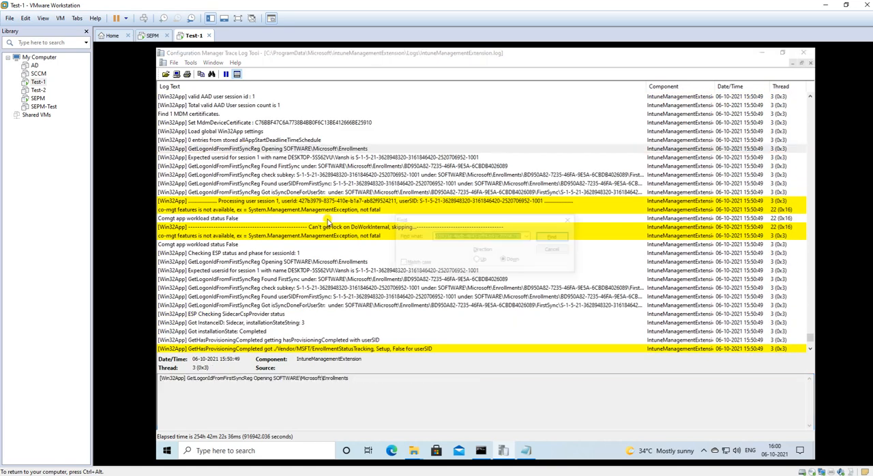
pyautogui.click(553, 238)
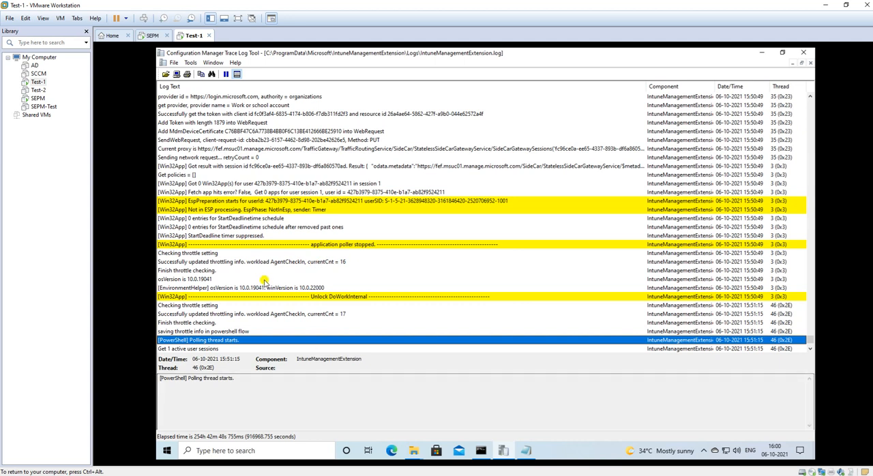
# Step: Examine the log entries following the polling thread start, covering active sessions, impersonation, user session processing and the MDM device certificate
pyautogui.scroll(-3, 213, 314)
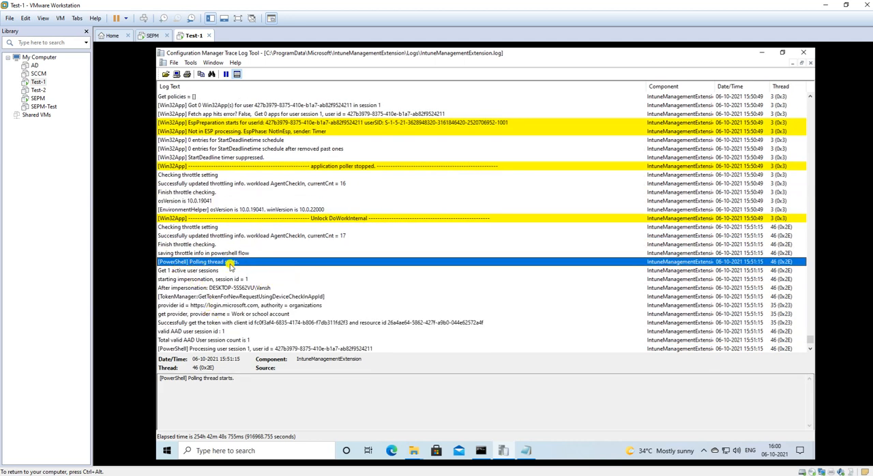
pyautogui.click(196, 271)
pyautogui.click(211, 287)
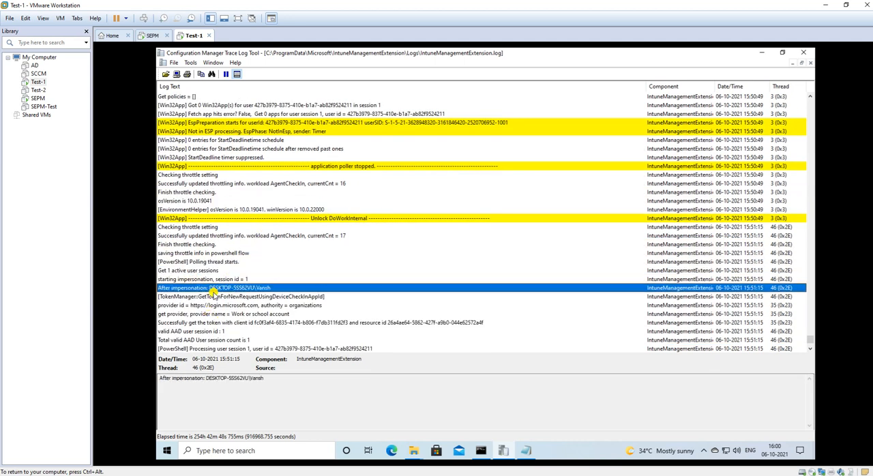
pyautogui.scroll(-1, 263, 306)
pyautogui.scroll(-4, 263, 306)
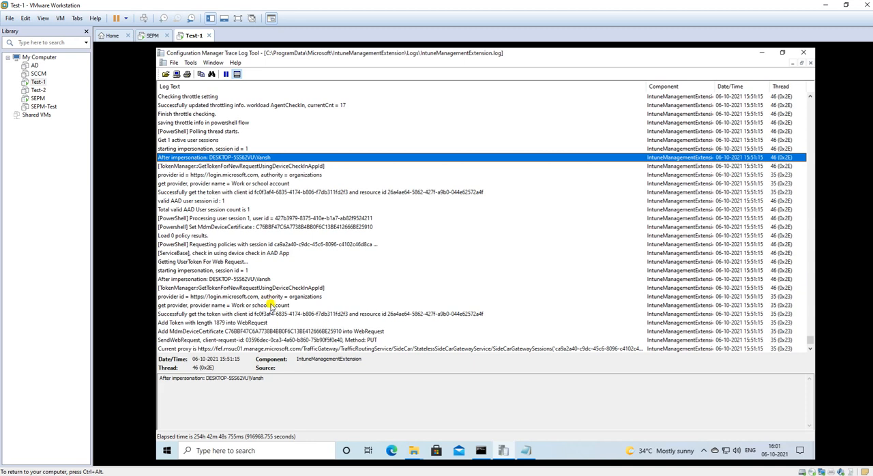
pyautogui.click(217, 192)
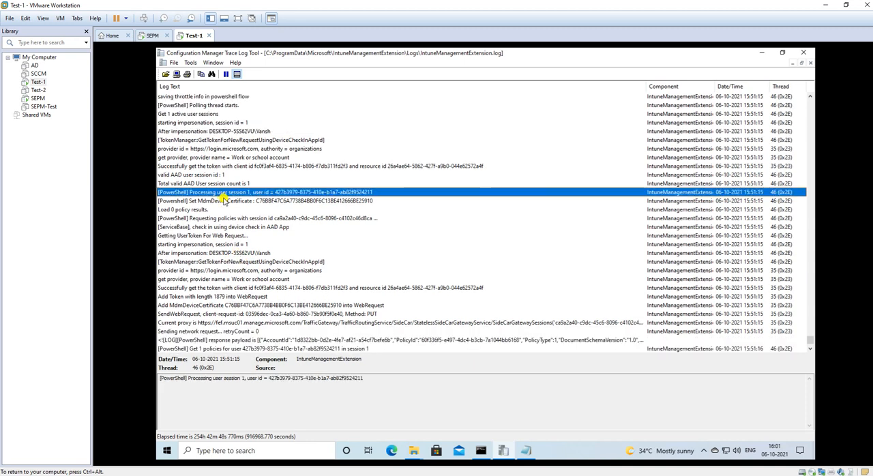
pyautogui.click(222, 200)
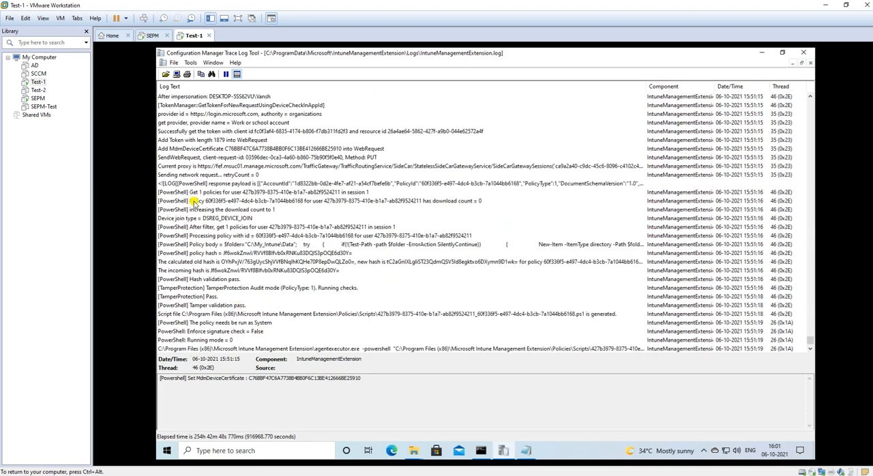
# Step: Inspect the policy filtering and processing entries, and highlight the full script text in the Policy body entry's details
pyautogui.click(196, 227)
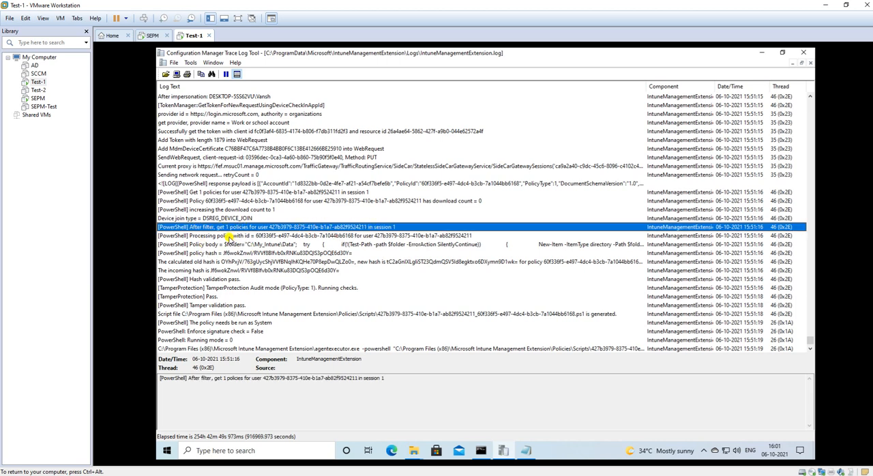
pyautogui.click(229, 236)
pyautogui.click(211, 245)
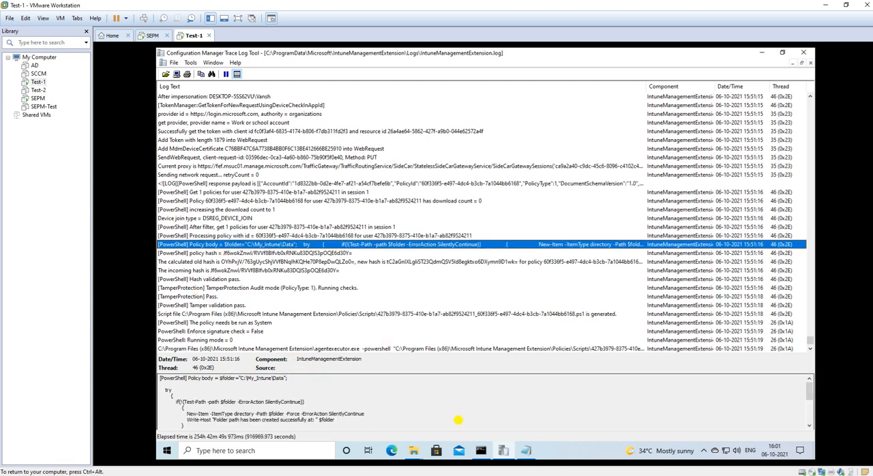
pyautogui.click(309, 403)
pyautogui.moveTo(156, 375); pyautogui.dragTo(311, 435)
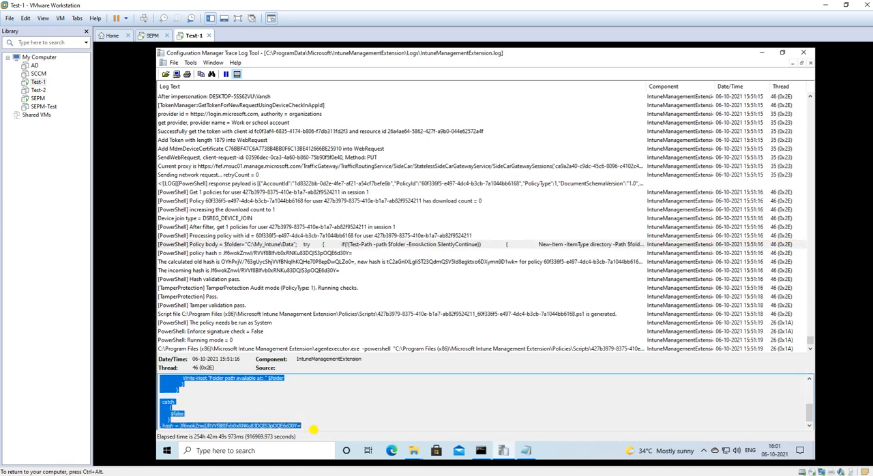
pyautogui.click(314, 417)
pyautogui.scroll(4, 287, 410)
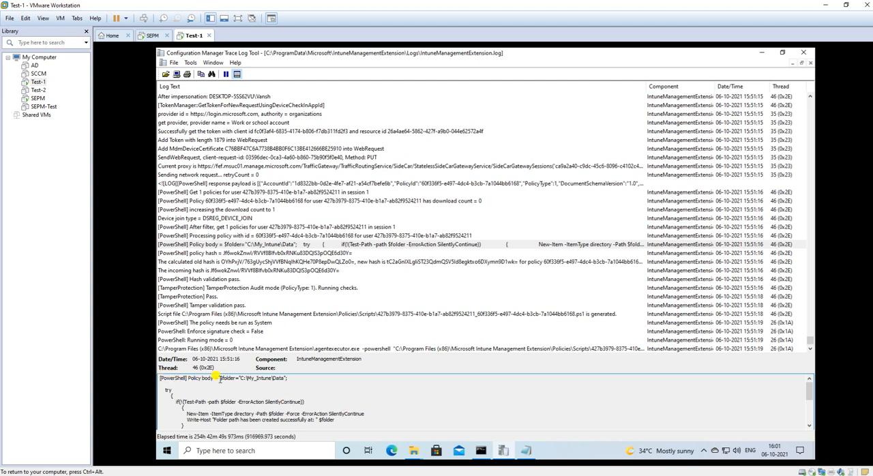
pyautogui.moveTo(217, 377); pyautogui.dragTo(263, 414)
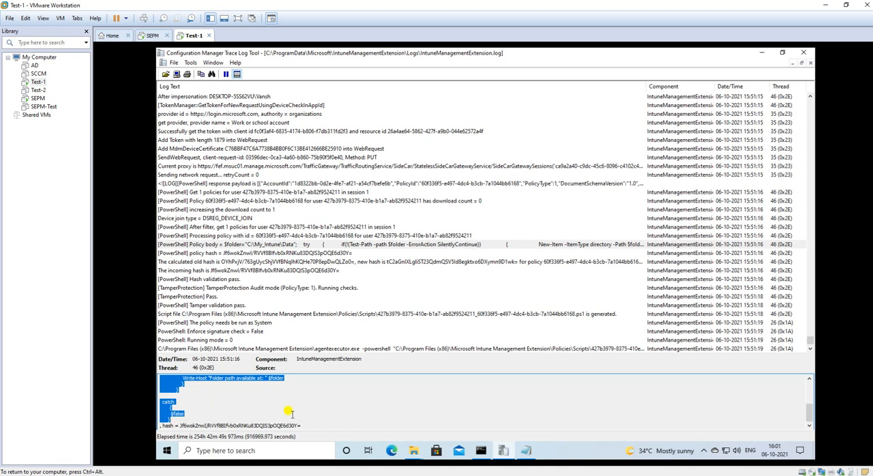
pyautogui.click(281, 243)
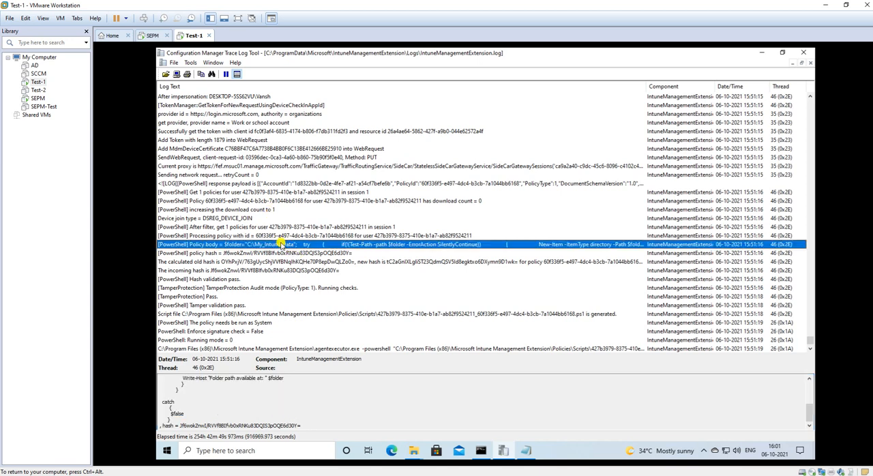
# Step: Examine the policy hash, hash validation, tamper validation and script execution entries through the end of the log
pyautogui.click(223, 253)
pyautogui.click(230, 262)
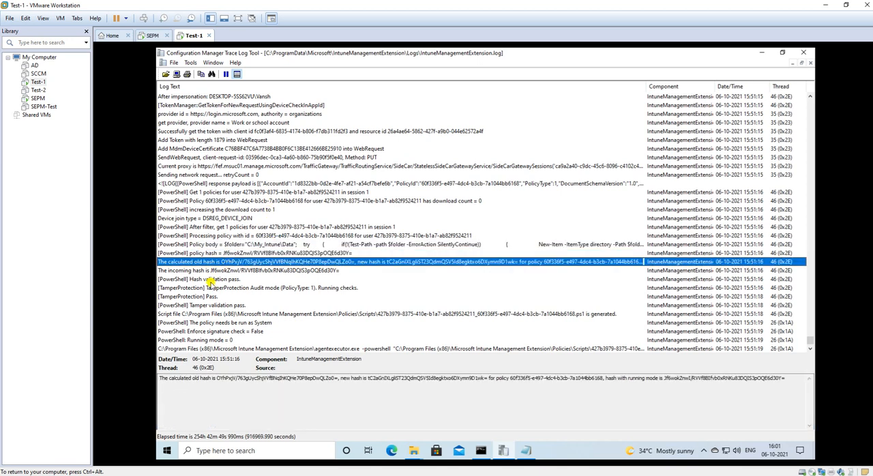
pyautogui.click(212, 279)
pyautogui.click(225, 306)
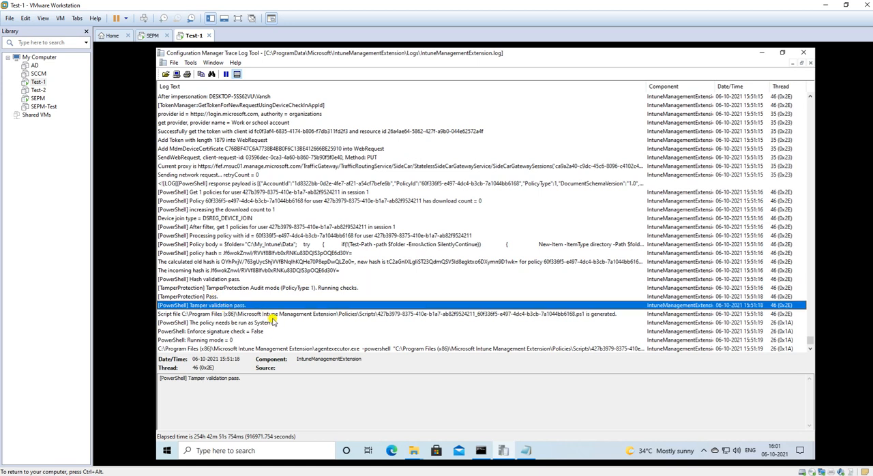
pyautogui.scroll(-9, 287, 321)
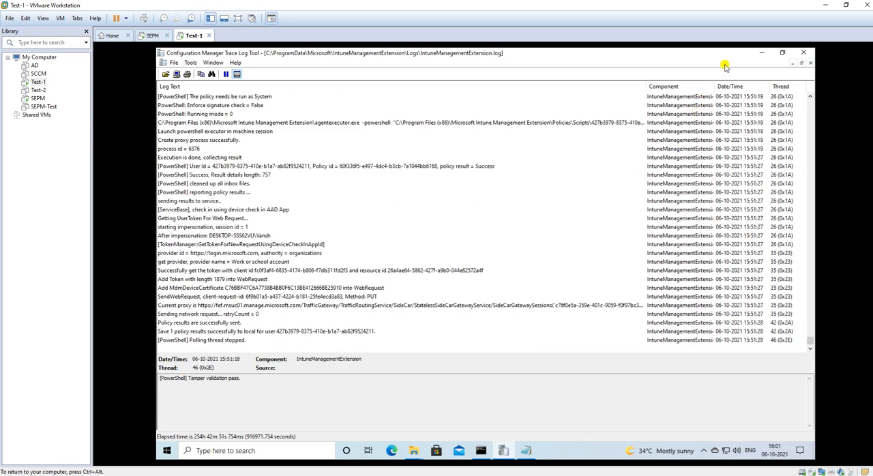
# Step: Minimize the log, check the deployed folder at C:\My_Intune\Data in File Explorer, and return to the root of Local Disk (C:)
pyautogui.click(764, 54)
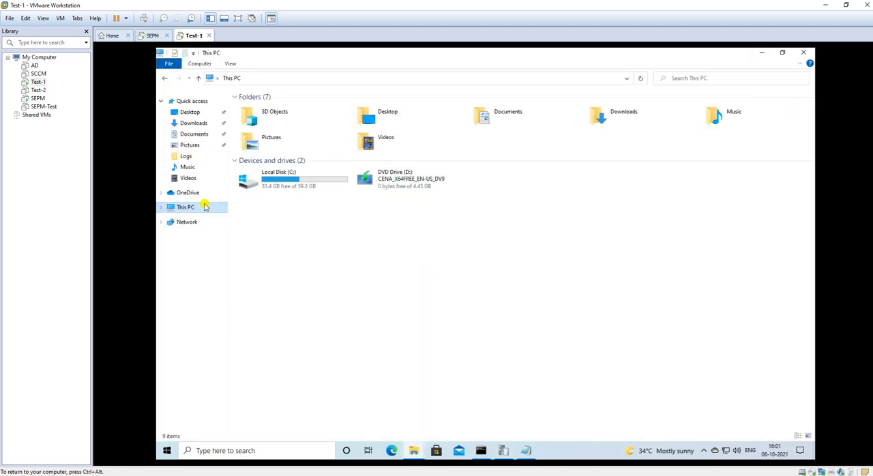
pyautogui.click(286, 186)
pyautogui.doubleClick(287, 187)
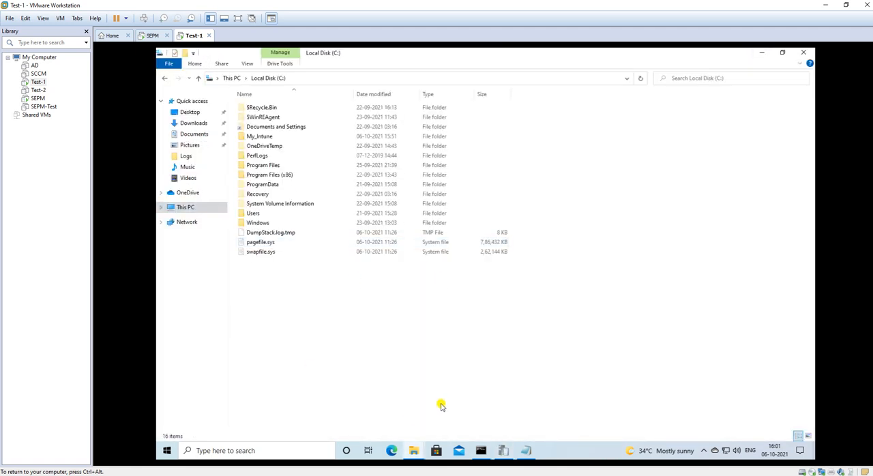
pyautogui.doubleClick(259, 136)
pyautogui.doubleClick(251, 108)
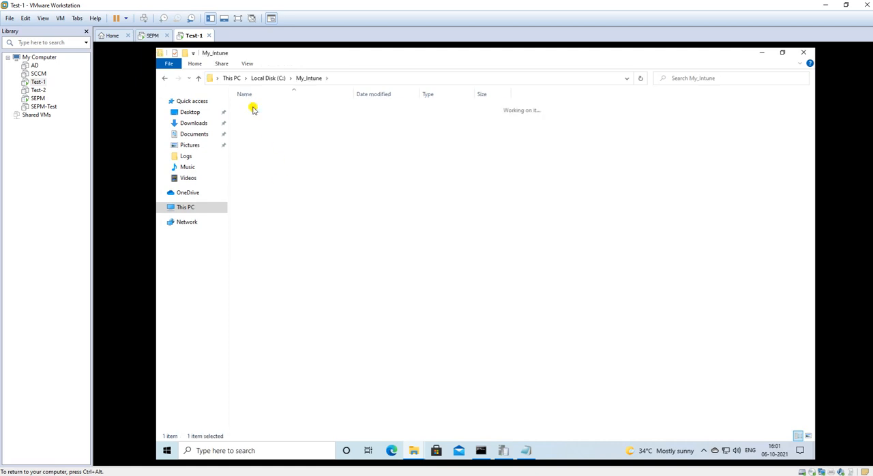
pyautogui.click(307, 80)
pyautogui.click(269, 79)
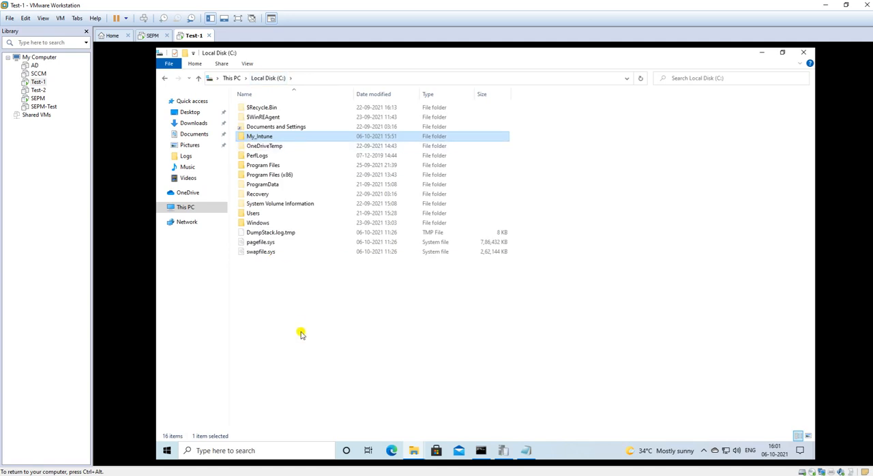
# Step: Check the contents of C:\My_Intune, return to Local Disk (C:), and bring back the IntuneManagementExtension log
pyautogui.doubleClick(266, 136)
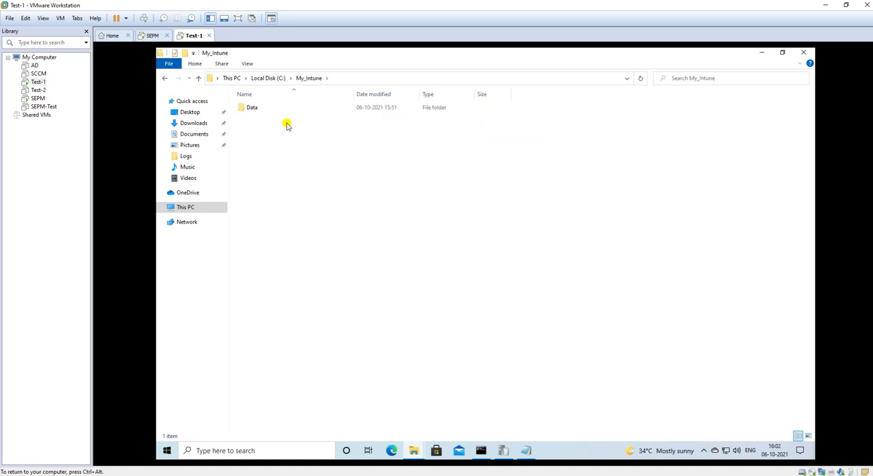
pyautogui.click(268, 78)
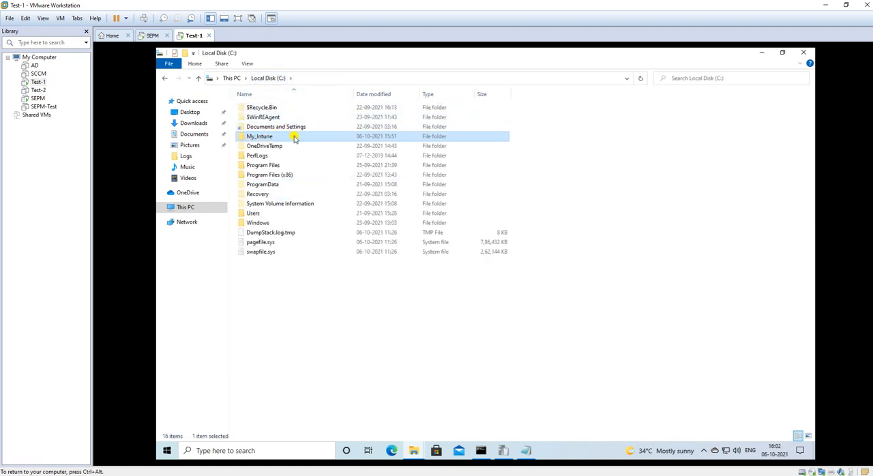
pyautogui.click(502, 451)
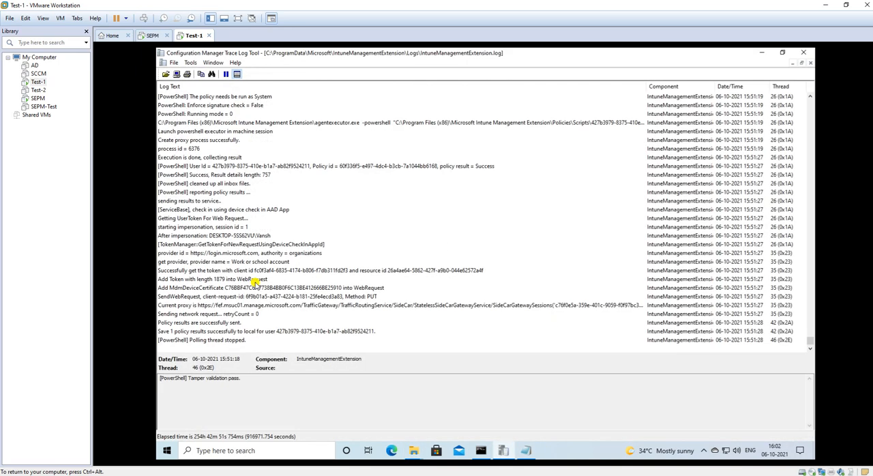
# Step: Find the Policy body entry in the log again and highlight its script text in the details
pyautogui.scroll(3, 225, 273)
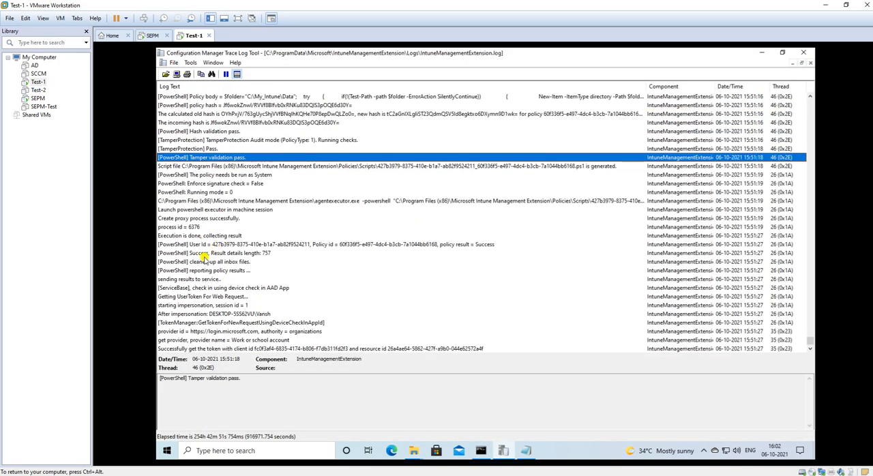
pyautogui.scroll(2, 248, 198)
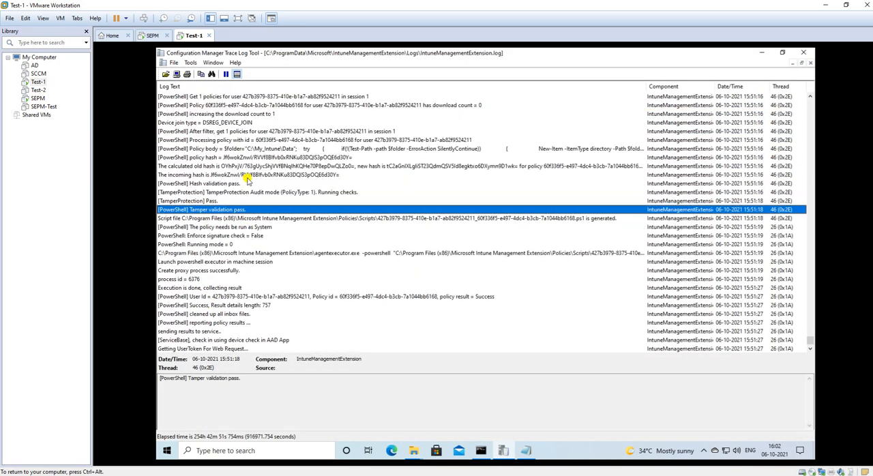
pyautogui.click(242, 158)
pyautogui.click(243, 149)
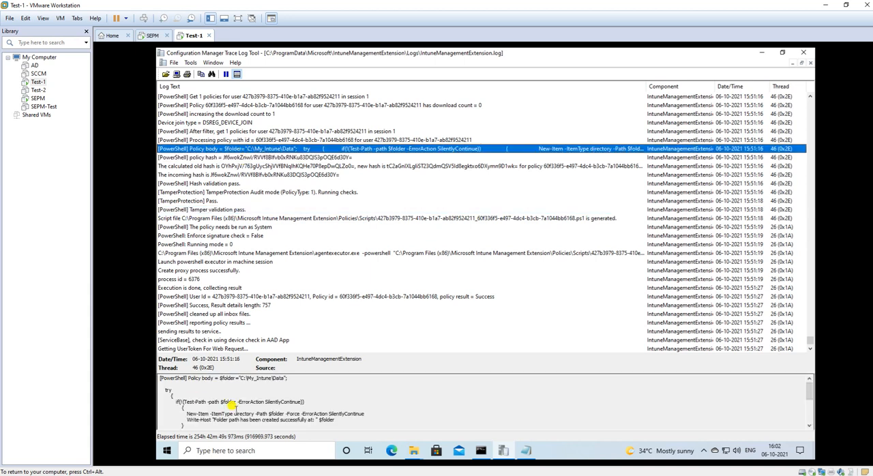
pyautogui.moveTo(158, 377); pyautogui.dragTo(156, 361)
pyautogui.click(320, 408)
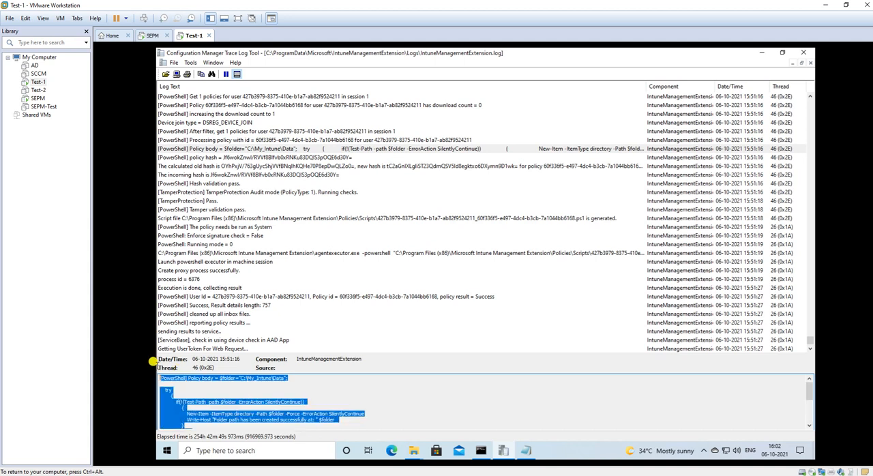
pyautogui.click(231, 392)
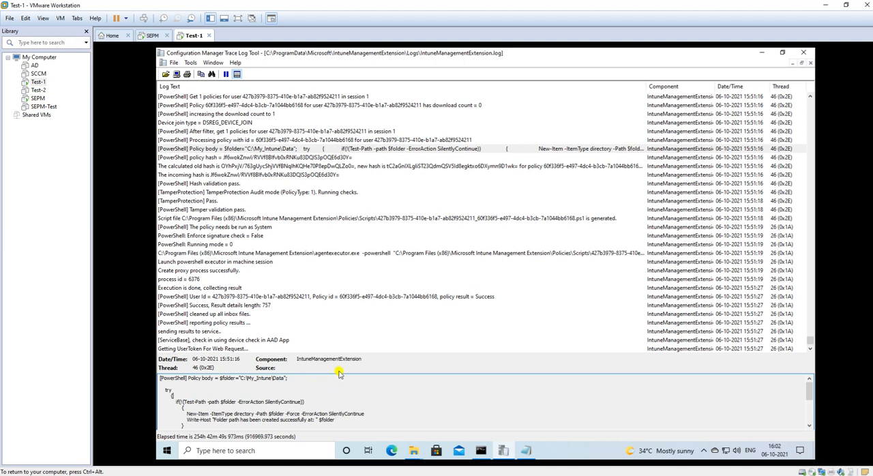
# Step: Inspect the generated script file entry and the saved policy results entry near the end of the log
pyautogui.click(251, 222)
pyautogui.scroll(-3, 279, 287)
pyautogui.scroll(-2, 278, 287)
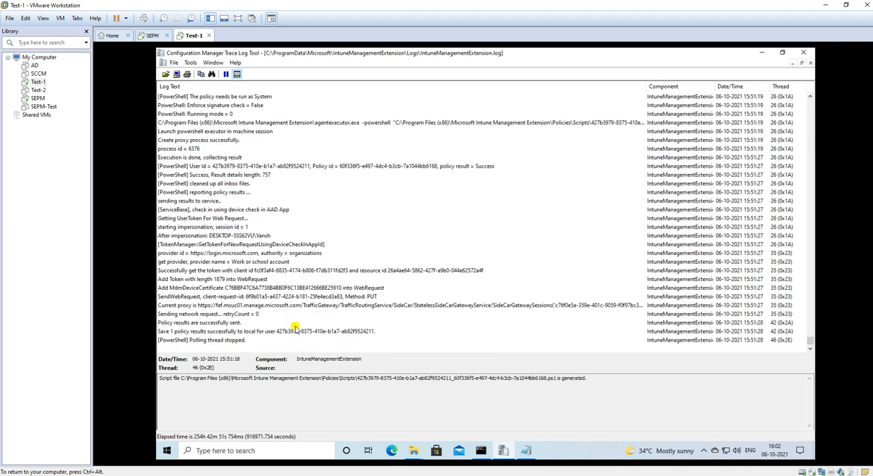
pyautogui.click(272, 331)
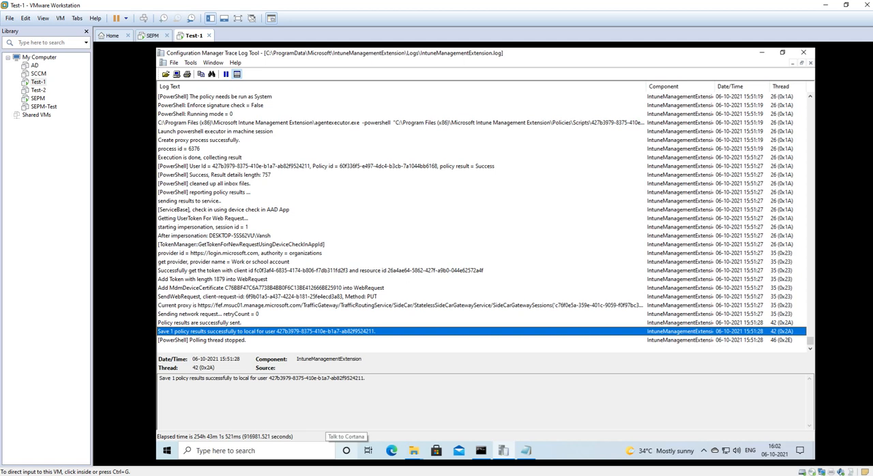
# Step: Switch to the browser showing the Microsoft Endpoint Manager admin center and close the YouTube tab
pyautogui.click(314, 459)
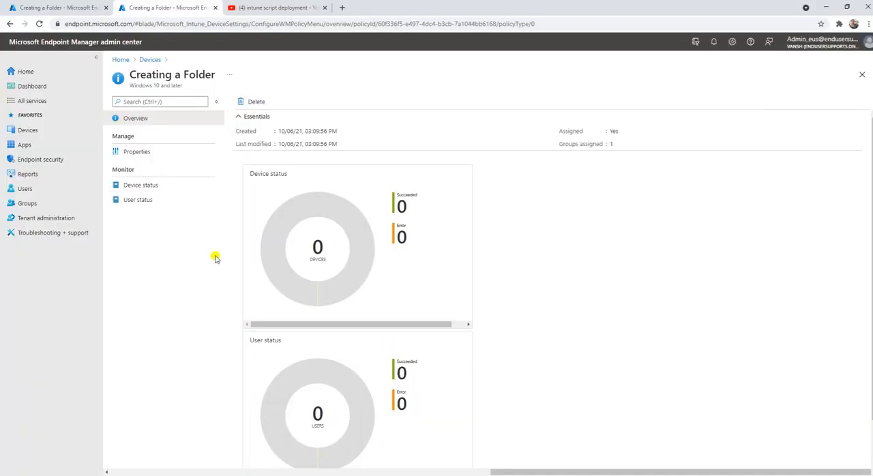
pyautogui.click(325, 7)
# Step: Review the properties of the Creating a Folder script and highlight the status value in its device status list
pyautogui.click(145, 154)
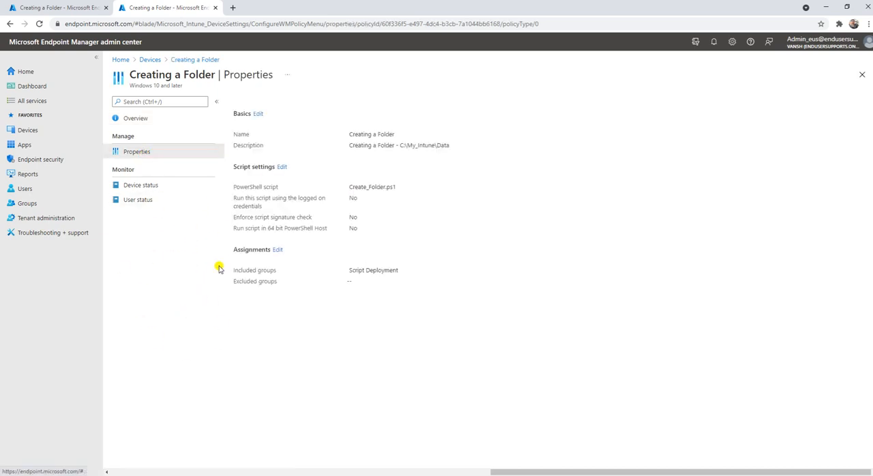
pyautogui.click(144, 188)
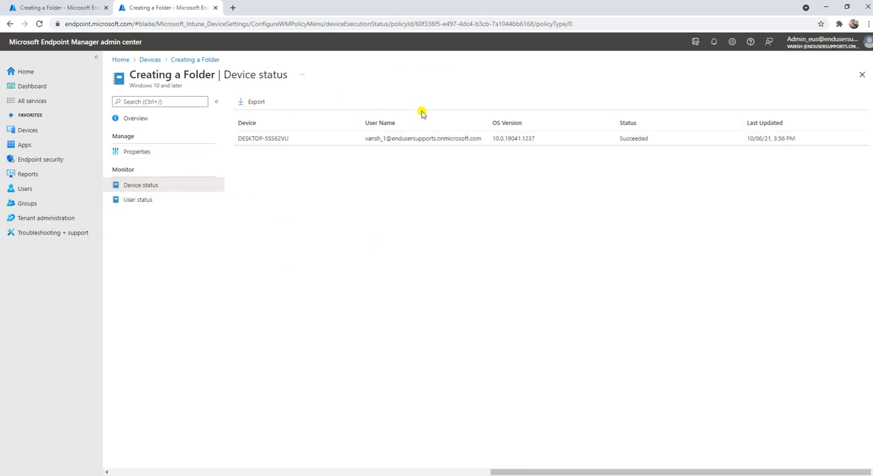
pyautogui.moveTo(659, 138); pyautogui.dragTo(616, 138)
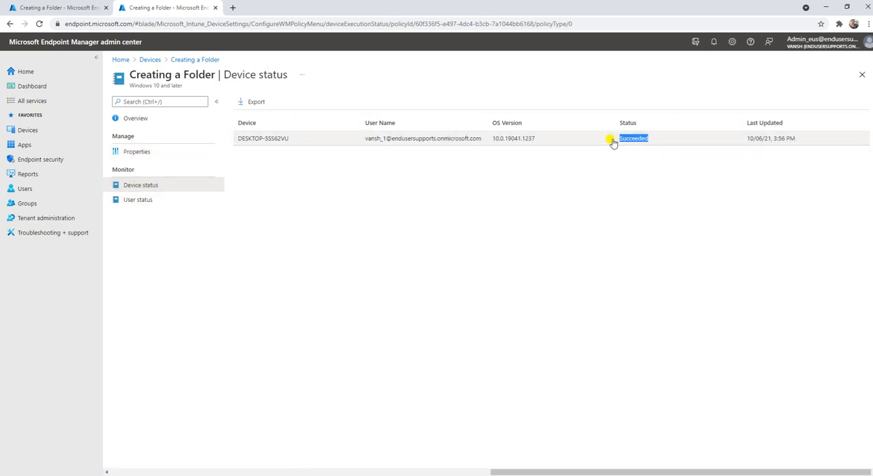
pyautogui.click(475, 202)
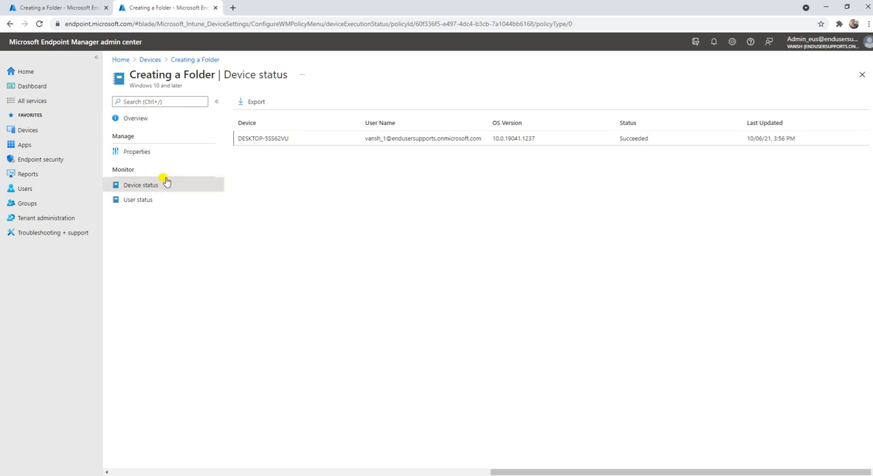
# Step: Go back to the device scripts list and reopen the Creating a Folder script's overview
pyautogui.click(203, 61)
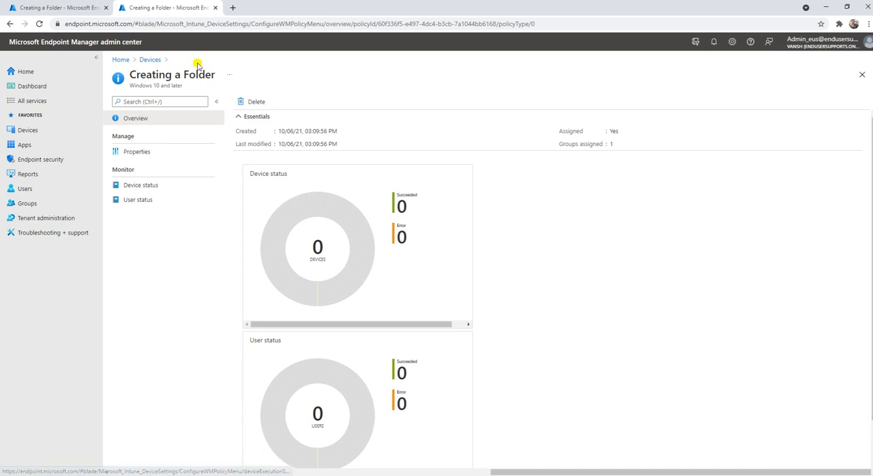
pyautogui.click(151, 61)
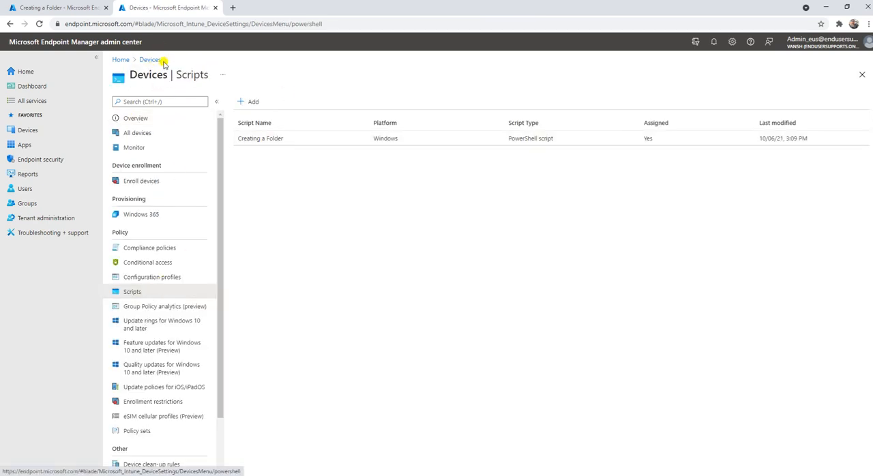
pyautogui.click(267, 142)
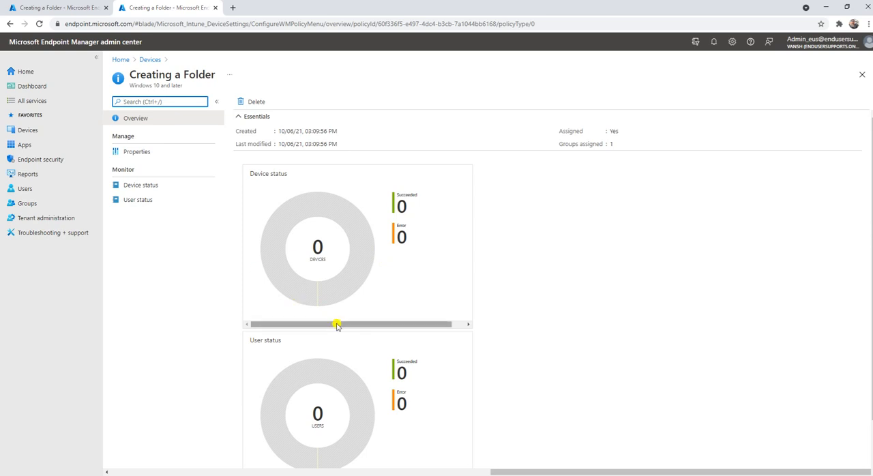
# Step: Recheck the script's device status, highlighting the device name and status, and reload the list by way of the script's properties
pyautogui.click(141, 189)
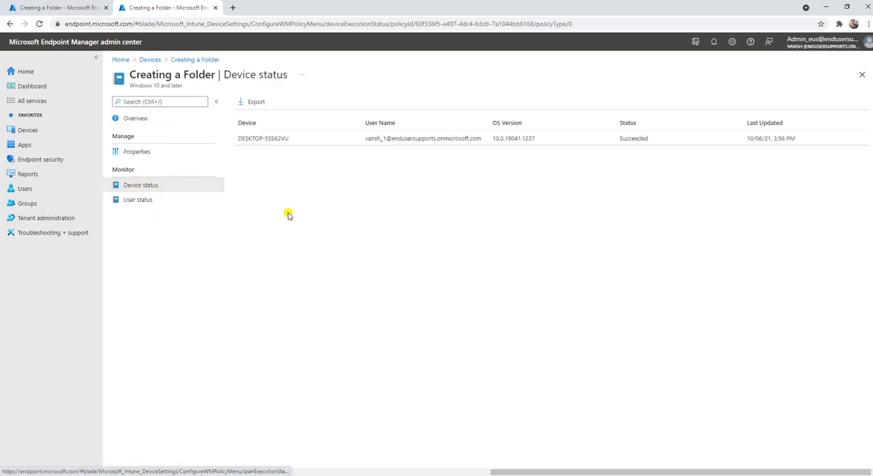
pyautogui.moveTo(289, 141); pyautogui.dragTo(238, 141)
pyautogui.moveTo(649, 138); pyautogui.dragTo(599, 139)
pyautogui.click(444, 194)
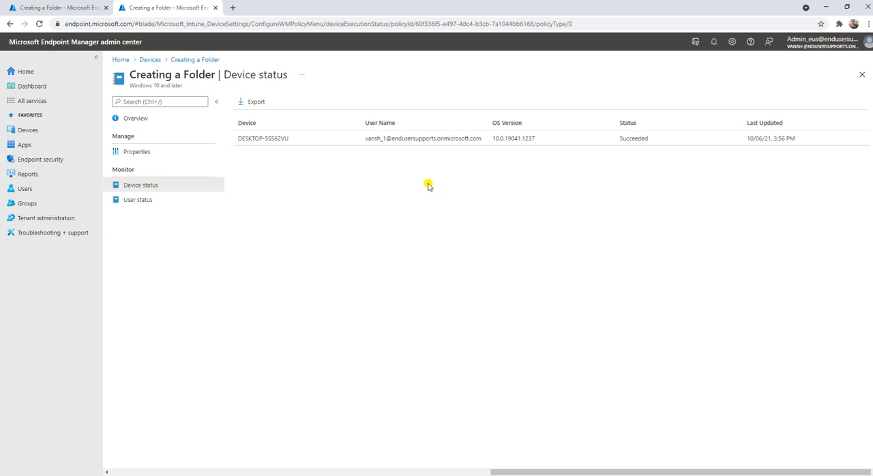
pyautogui.click(149, 151)
pyautogui.click(146, 187)
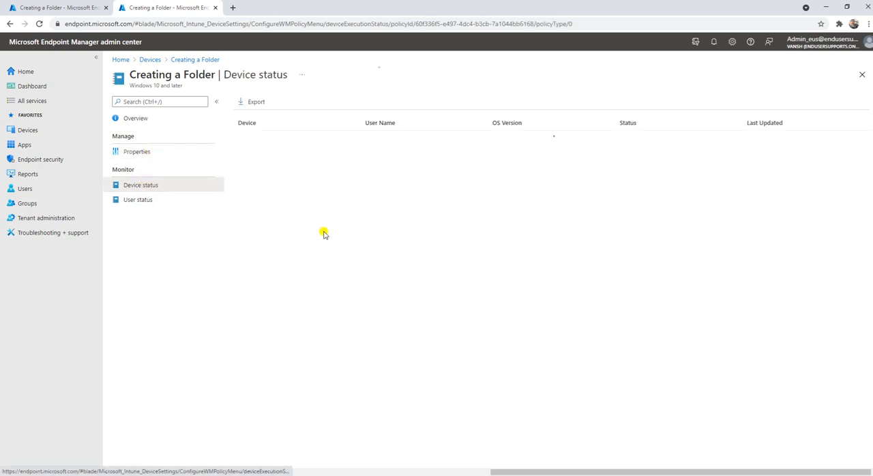